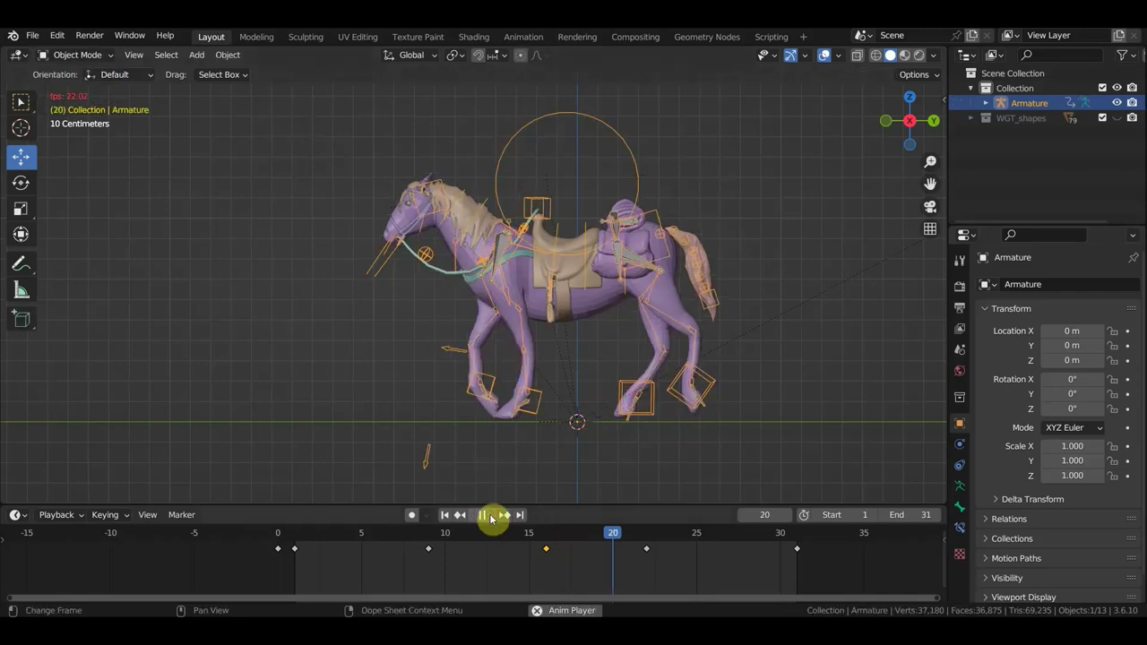
- Stop the walk playback and import the ear OBJ from the Шериф кентавр/файлы folder
{"action": "key", "text": "ctrl+z"}
{"action": "scroll", "coordinate": [589, 299], "scroll_direction": "down", "scroll_amount": 3}
{"action": "scroll", "coordinate": [460, 289], "scroll_direction": "up", "scroll_amount": 5}
{"action": "scroll", "coordinate": [460, 289], "scroll_direction": "up", "scroll_amount": 2}
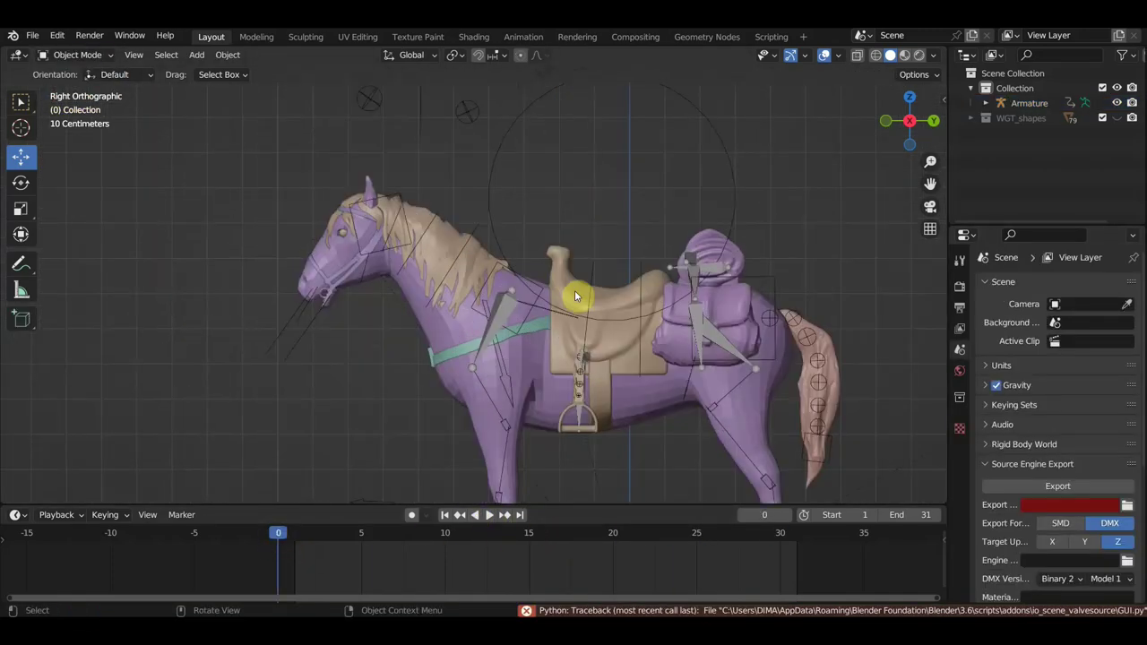
{"action": "left_click", "coordinate": [33, 36]}
{"action": "left_click", "coordinate": [242, 421]}
{"action": "left_click", "coordinate": [230, 472]}
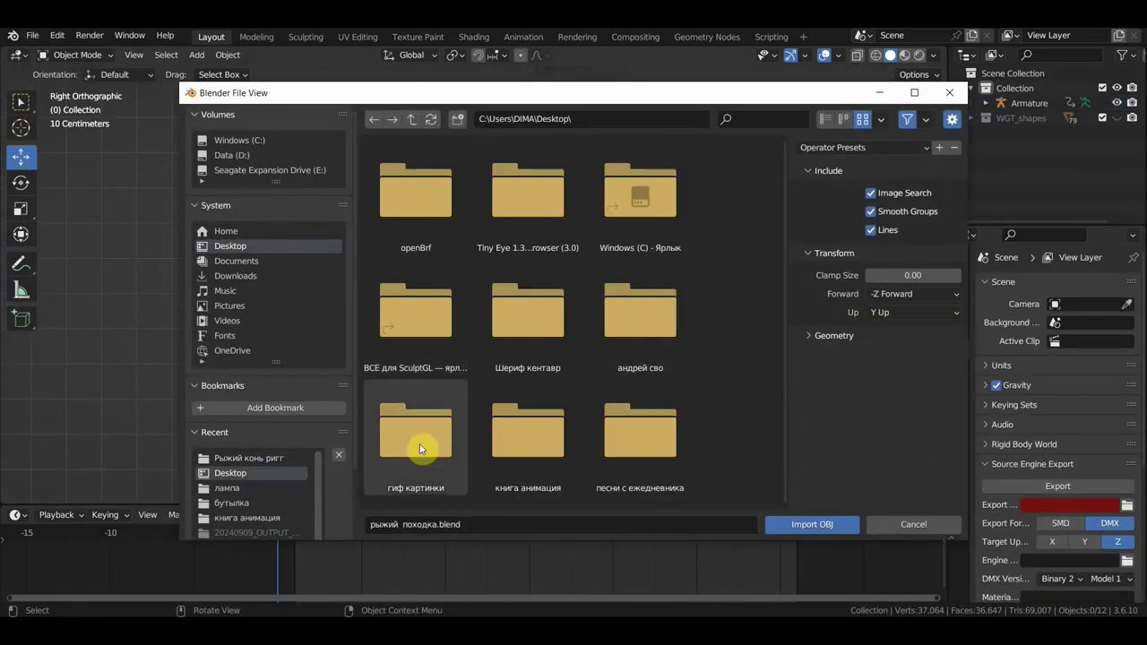
{"action": "double_click", "coordinate": [417, 430]}
{"action": "double_click", "coordinate": [542, 201]}
{"action": "double_click", "coordinate": [545, 238]}
{"action": "key", "text": "KP_Divide"}
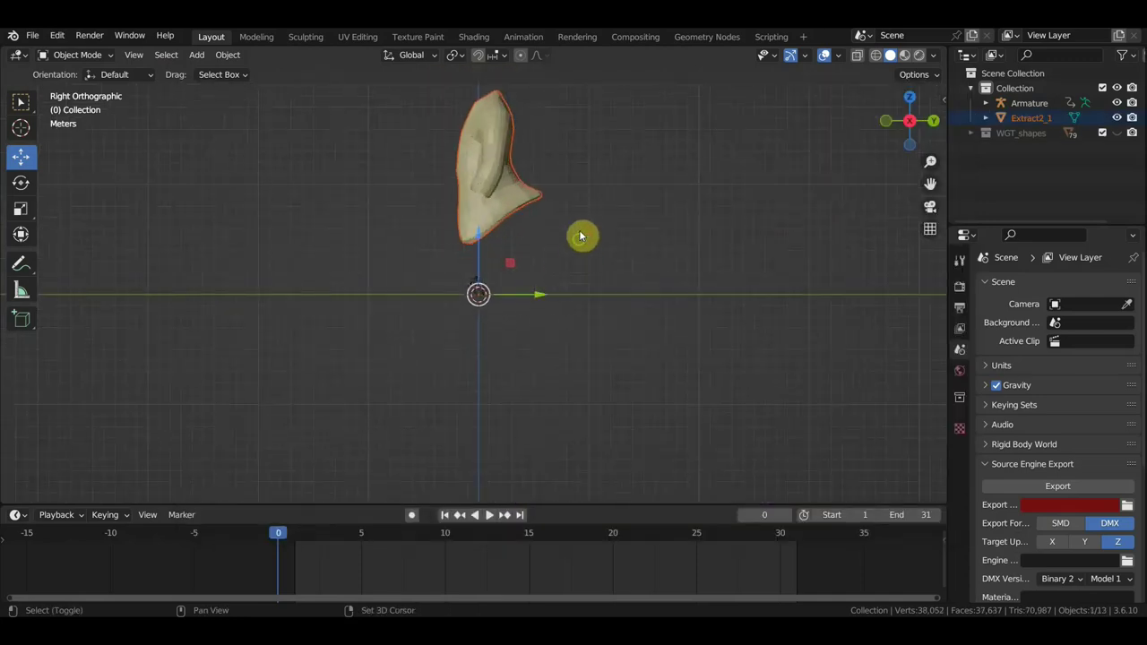
- Import the coat and Extract5 OBJ pieces into the scene
{"action": "left_click", "coordinate": [33, 36]}
{"action": "mouse_move", "coordinate": [58, 237]}
{"action": "left_click", "coordinate": [256, 430]}
{"action": "left_click", "coordinate": [526, 341]}
{"action": "double_click", "coordinate": [525, 341]}
{"action": "left_click", "coordinate": [32, 36]}
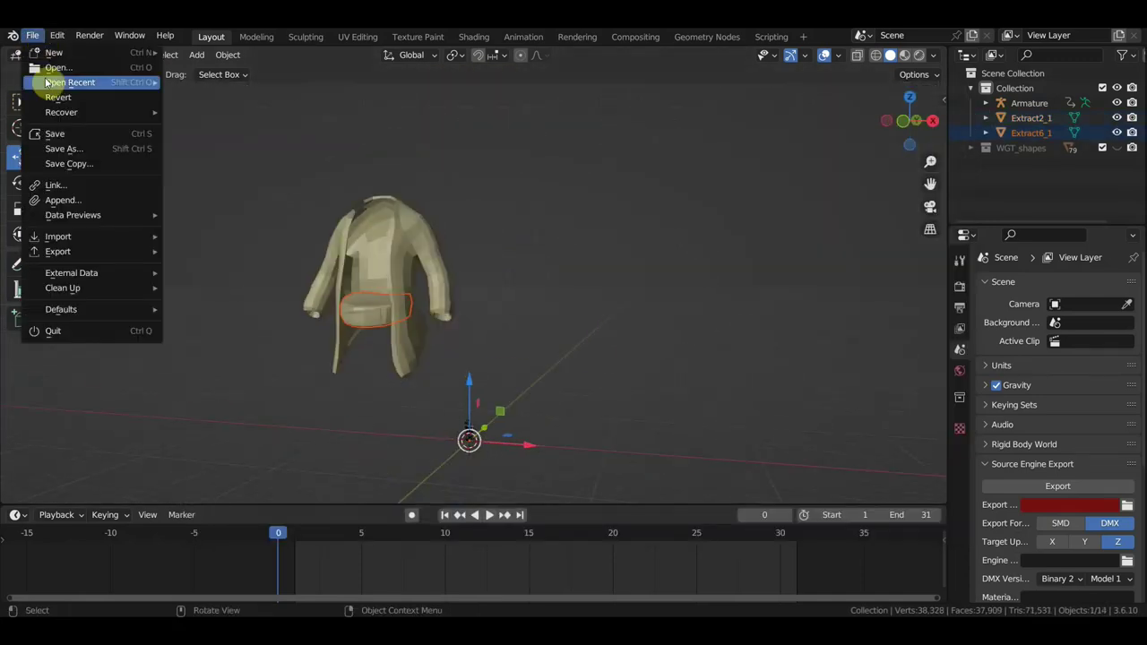
{"action": "left_click", "coordinate": [255, 430]}
{"action": "double_click", "coordinate": [490, 329]}
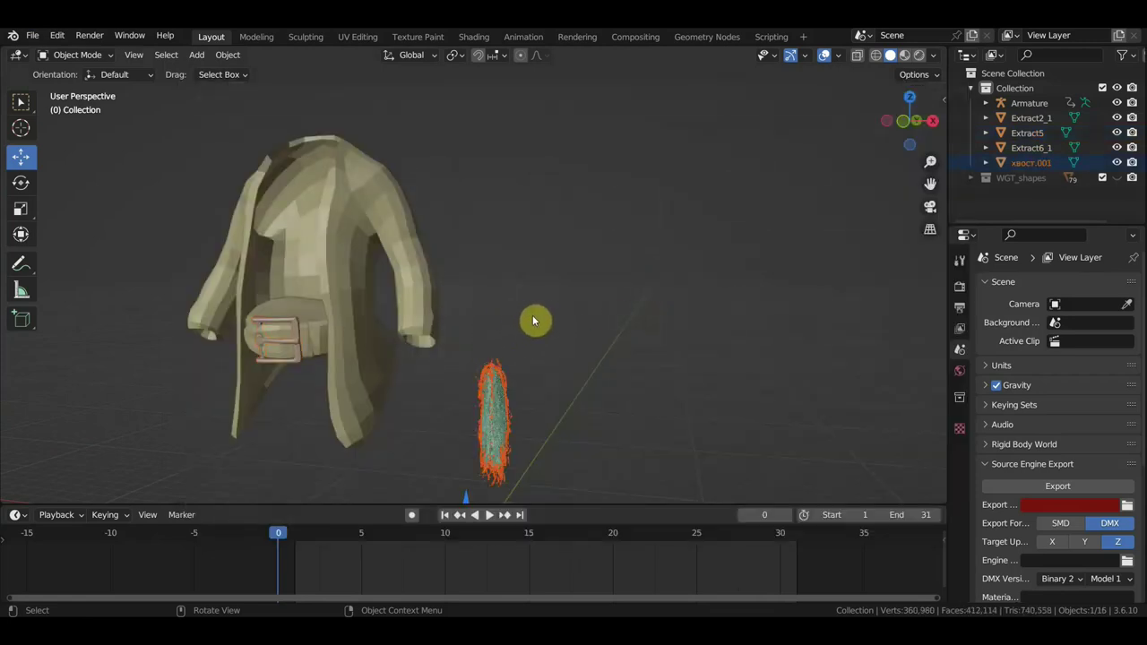
- Delete the extra tail хвост.001 and import the centaur body OBJ
{"action": "key", "text": "Delete"}
{"action": "left_click", "coordinate": [33, 36]}
{"action": "left_click", "coordinate": [253, 416]}
{"action": "double_click", "coordinate": [528, 386]}
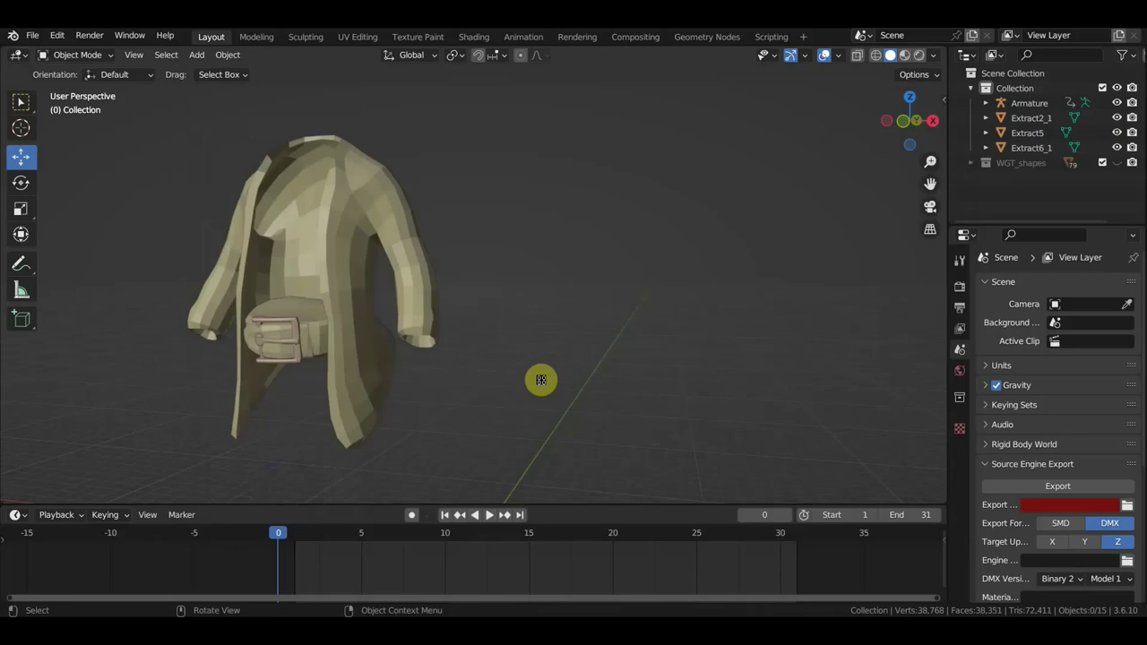
- Try Find Missing Files to locate the texture images, then close the browser
{"action": "left_click", "coordinate": [32, 35]}
{"action": "left_click", "coordinate": [238, 262]}
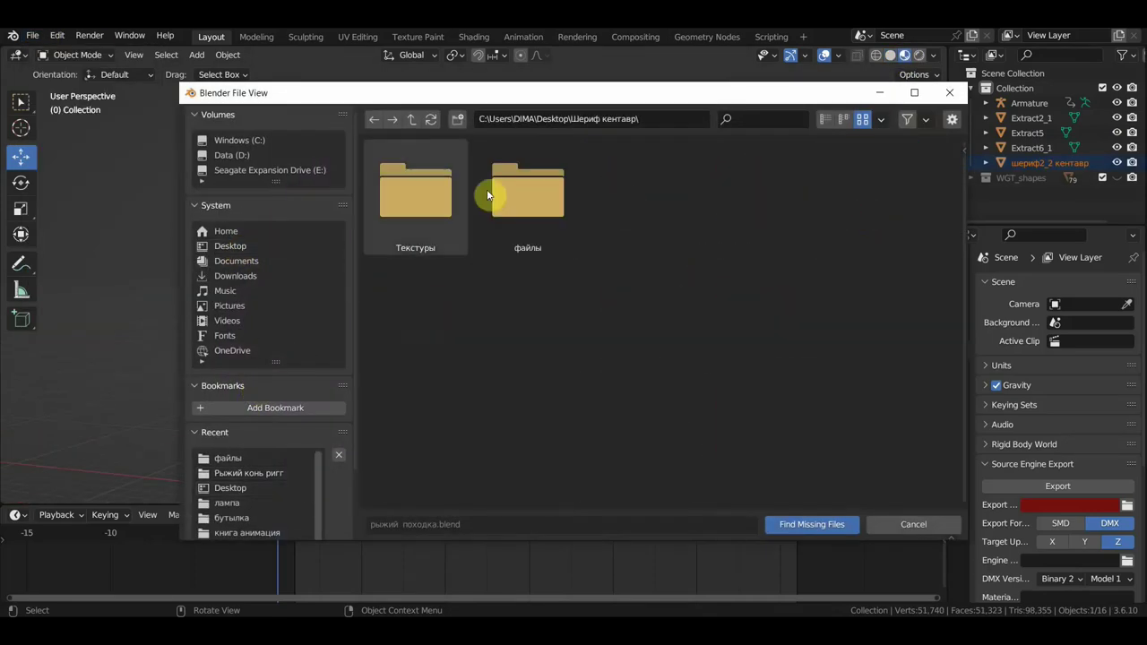
{"action": "left_click", "coordinate": [811, 525]}
{"action": "left_click", "coordinate": [584, 341]}
- In Shading, load шериф2_2.png from the Текстуры folder into the centaur's Image Texture node
{"action": "left_click", "coordinate": [473, 36]}
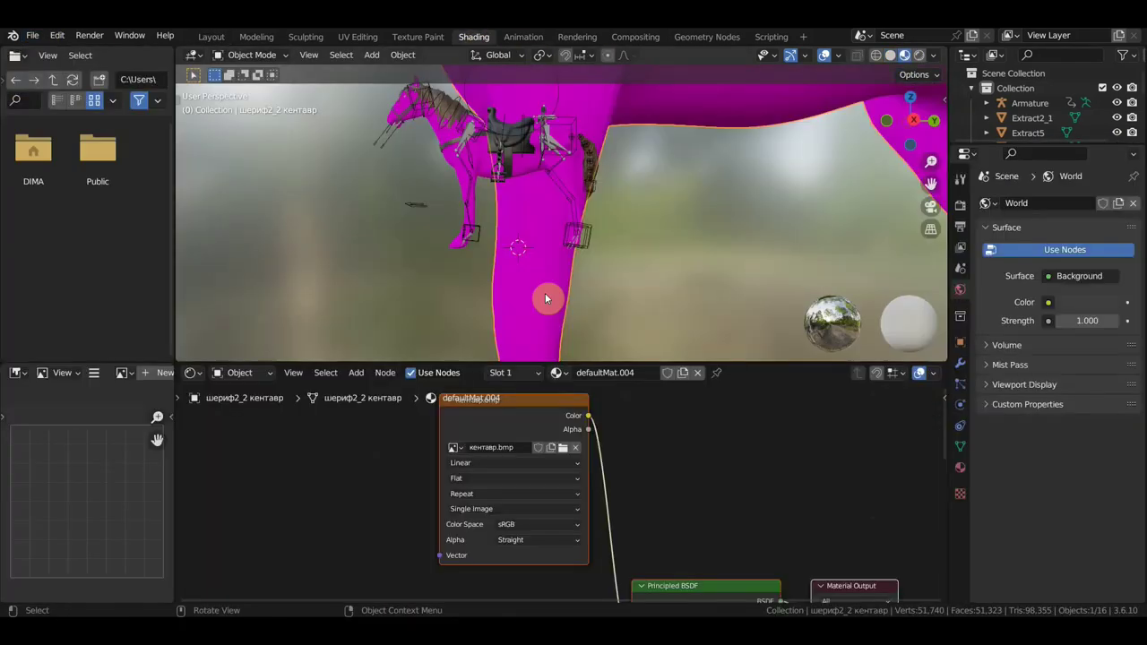
{"action": "left_click", "coordinate": [563, 447]}
{"action": "left_click", "coordinate": [234, 458]}
{"action": "double_click", "coordinate": [416, 309]}
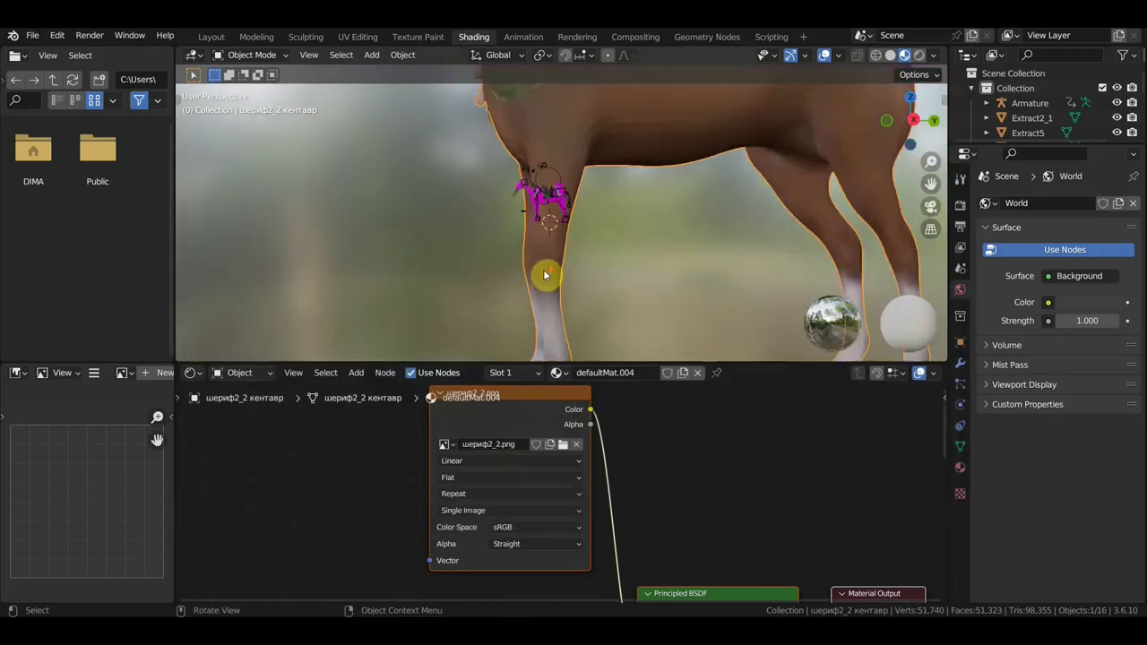
{"action": "scroll", "coordinate": [655, 287], "scroll_direction": "down", "scroll_amount": 3}
{"action": "middle_click_drag", "start_coordinate": [627, 269], "coordinate": [515, 175]}
- Import the шериф_1 hat OBJ and give it the шериф_1.png texture
{"action": "left_click", "coordinate": [211, 36]}
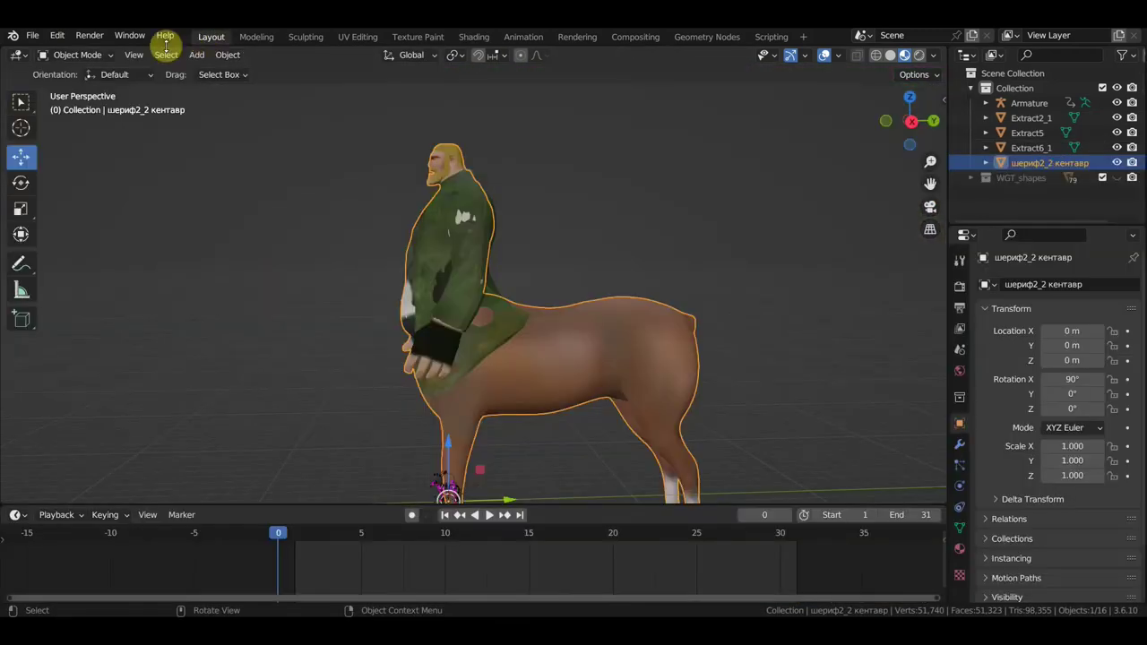
{"action": "left_click", "coordinate": [31, 36]}
{"action": "left_click", "coordinate": [269, 453]}
{"action": "double_click", "coordinate": [425, 448]}
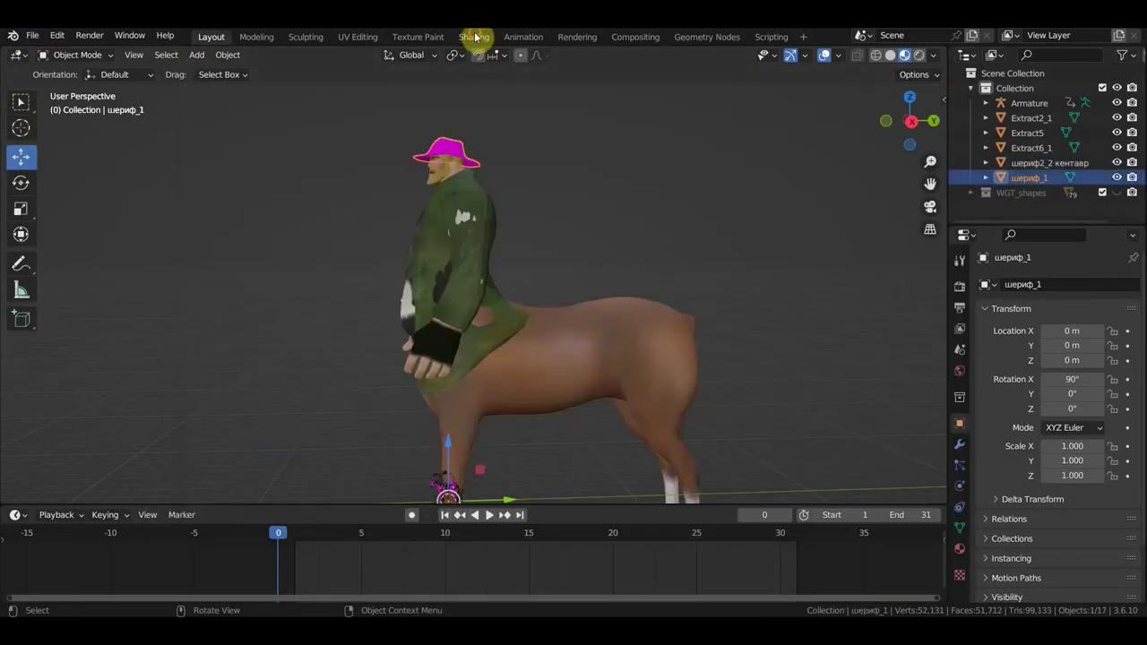
{"action": "left_click", "coordinate": [234, 474]}
{"action": "double_click", "coordinate": [552, 468]}
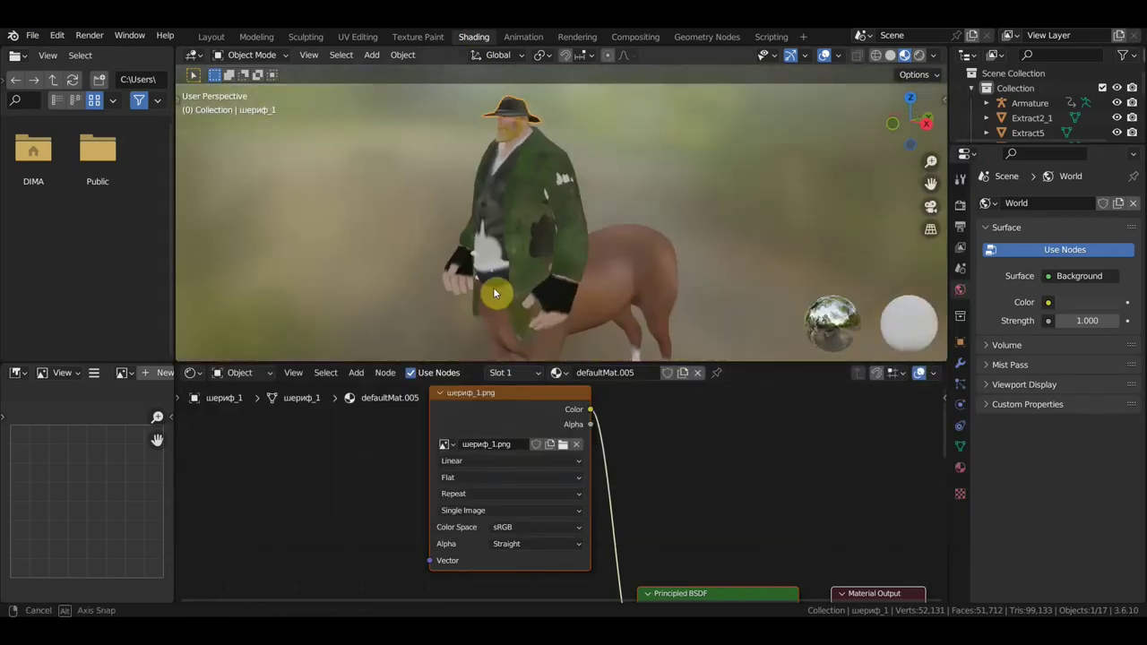
{"action": "scroll", "coordinate": [494, 290], "scroll_direction": "down", "scroll_amount": 2}
{"action": "middle_click_drag", "start_coordinate": [615, 257], "coordinate": [532, 259]}
- Import another OBJ piece through Wavefront import in the Layout workspace
{"action": "left_click", "coordinate": [206, 39]}
{"action": "left_click", "coordinate": [31, 36]}
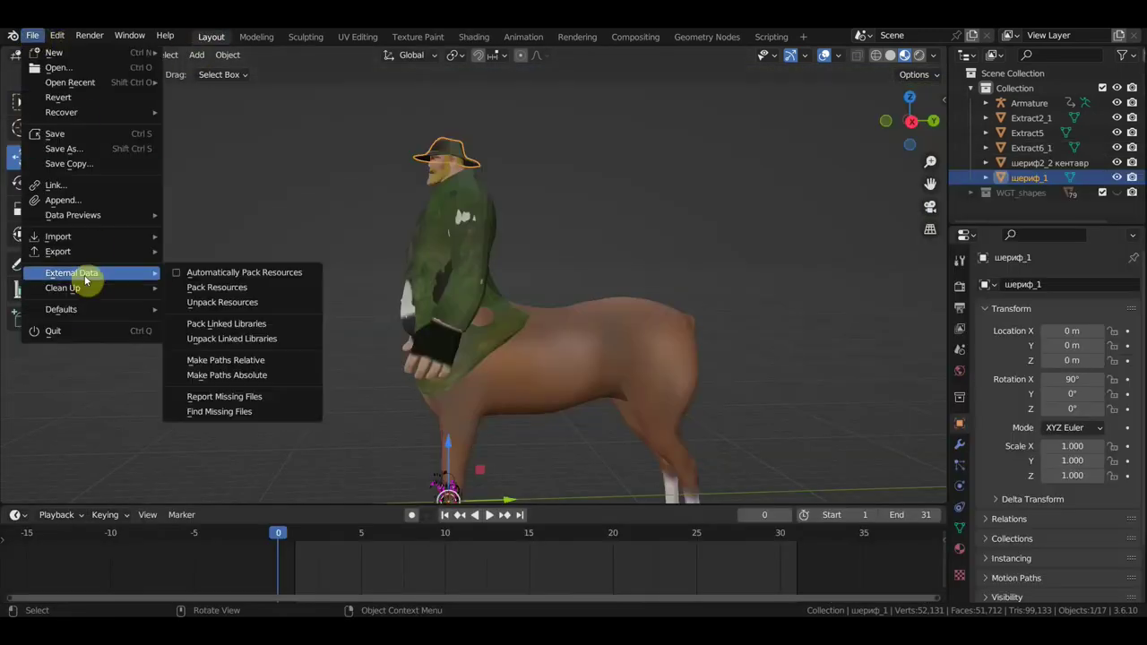
{"action": "left_click", "coordinate": [277, 435]}
{"action": "scroll", "coordinate": [538, 340], "scroll_direction": "down", "scroll_amount": 2}
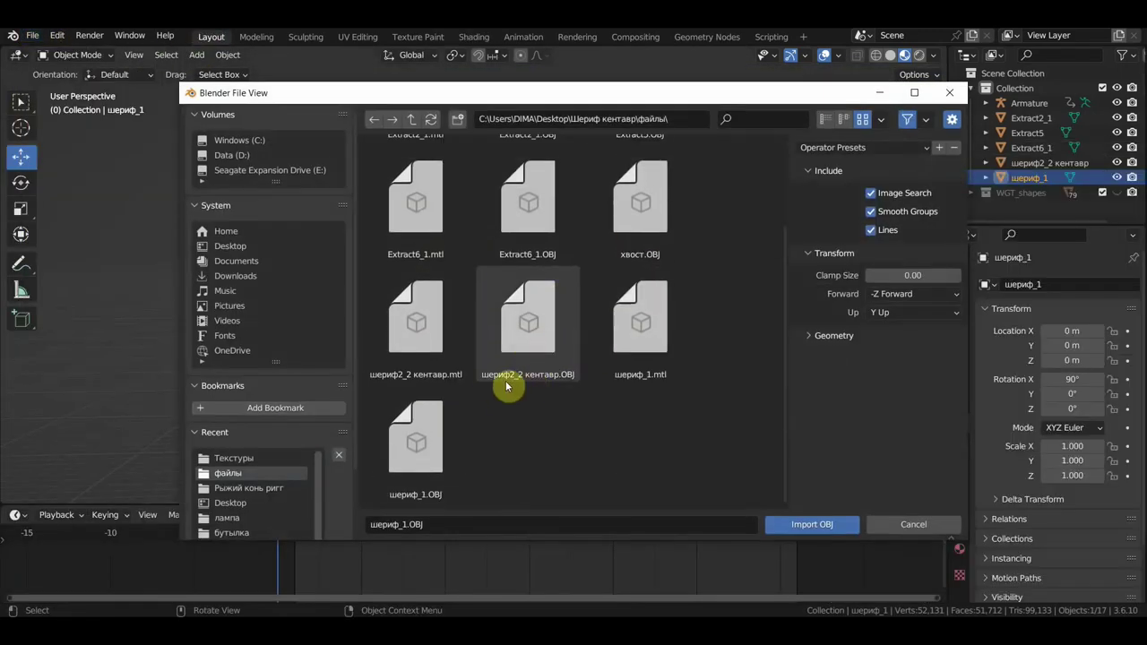
{"action": "double_click", "coordinate": [504, 385]}
- Scale the imported pieces down in side view and reset their origin
{"action": "key", "text": "KP_3"}
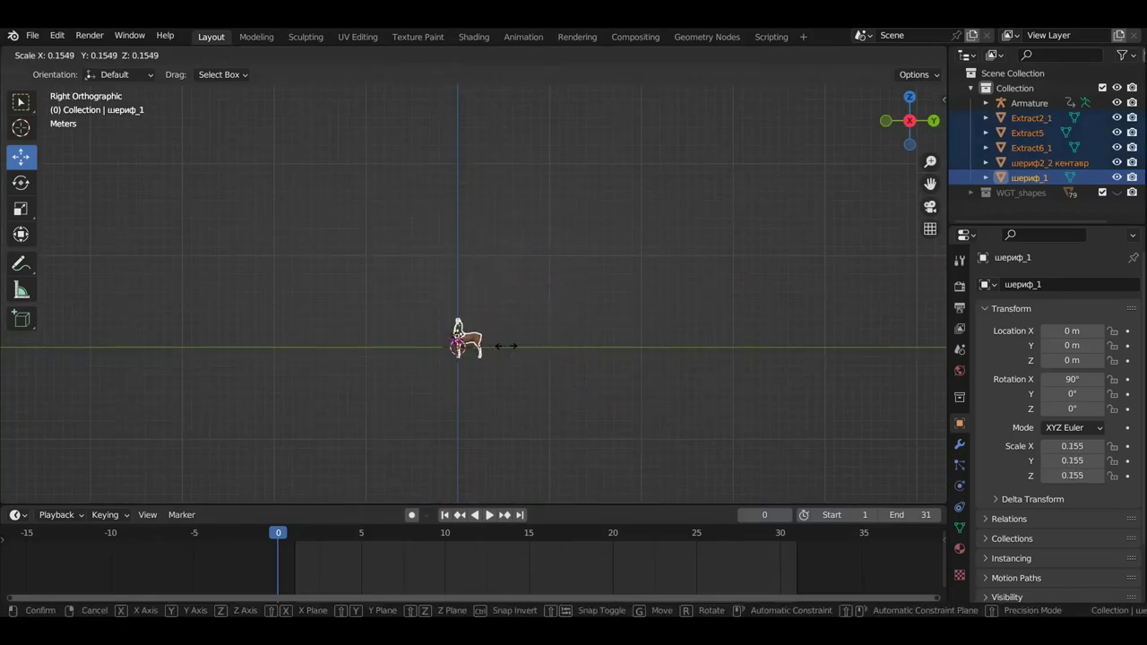
{"action": "left_click", "coordinate": [494, 346]}
{"action": "scroll", "coordinate": [799, 405], "scroll_direction": "up", "scroll_amount": 6}
{"action": "key", "text": "s"}
{"action": "left_click", "coordinate": [415, 236]}
{"action": "left_click", "coordinate": [227, 55]}
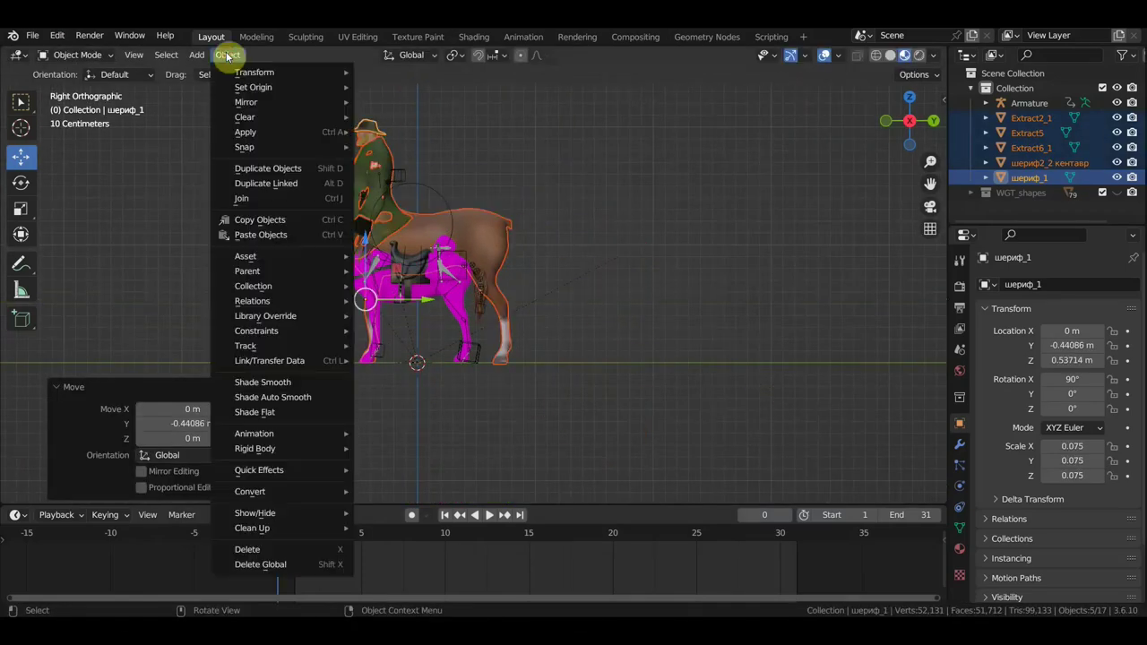
{"action": "left_click", "coordinate": [421, 121]}
- Shrink the pieces to 0.054 and move them along Y and X onto the horse
{"action": "key", "text": "s"}
{"action": "key", "text": "g"}
{"action": "left_click", "coordinate": [599, 363]}
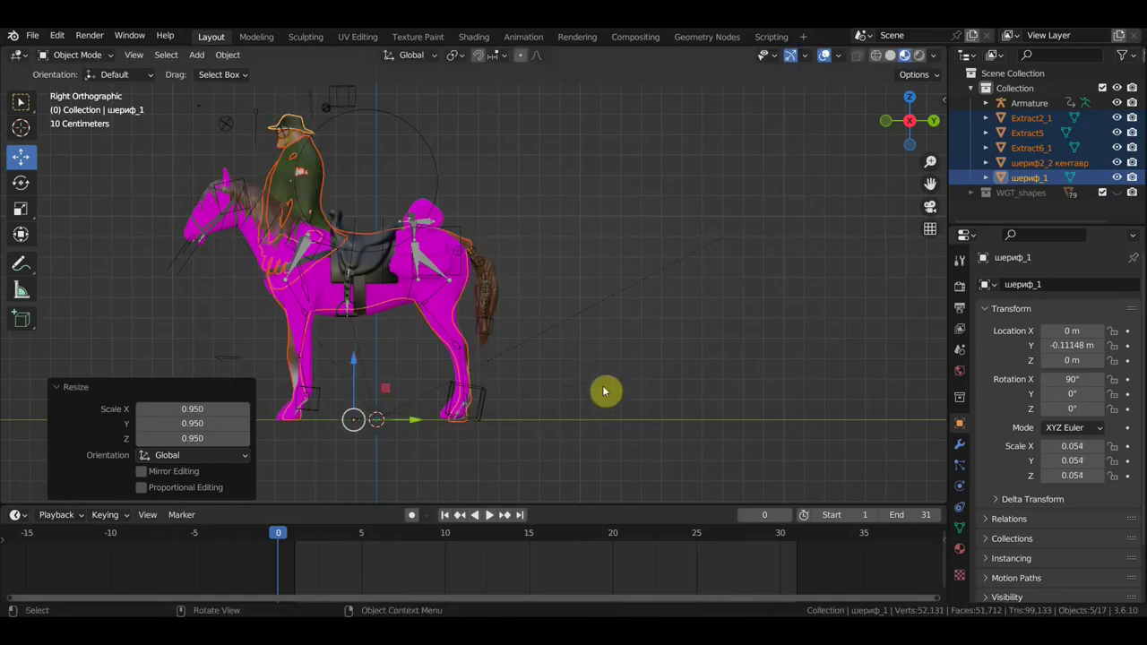
{"action": "key", "text": "KP_1"}
{"action": "key", "text": "g"}
{"action": "key", "text": "x"}
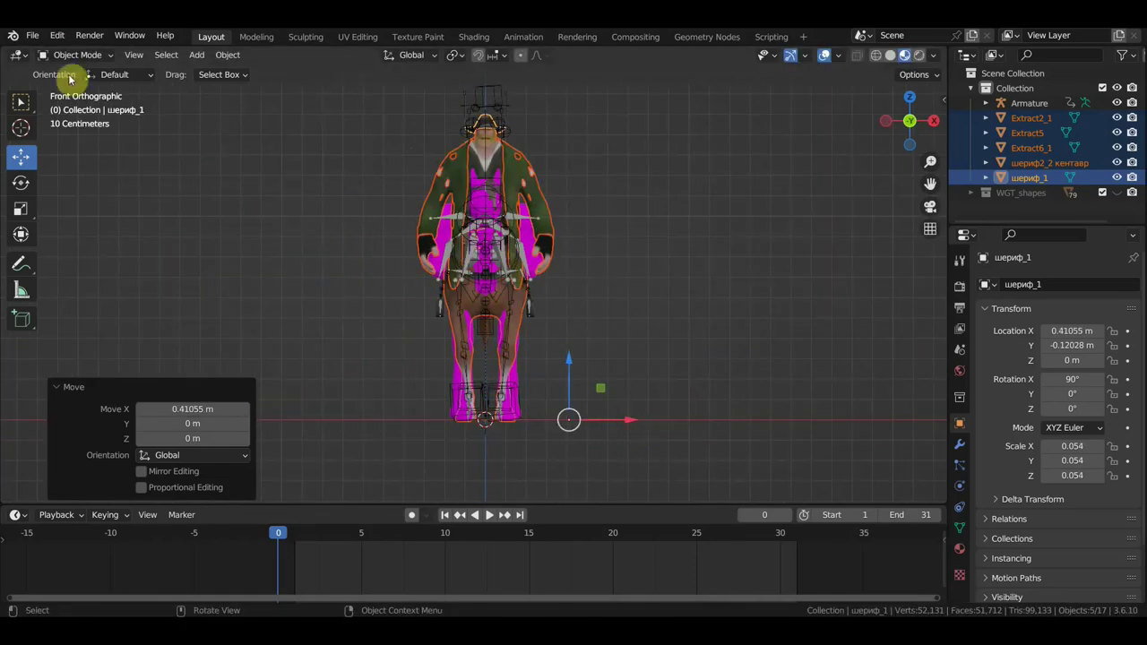
- Set the pieces' origin to the 3D cursor and check alignment from the side
{"action": "left_click", "coordinate": [228, 55]}
{"action": "left_click", "coordinate": [421, 115]}
{"action": "middle_click_drag", "start_coordinate": [502, 269], "coordinate": [568, 225]}
{"action": "key", "text": "KP_3"}
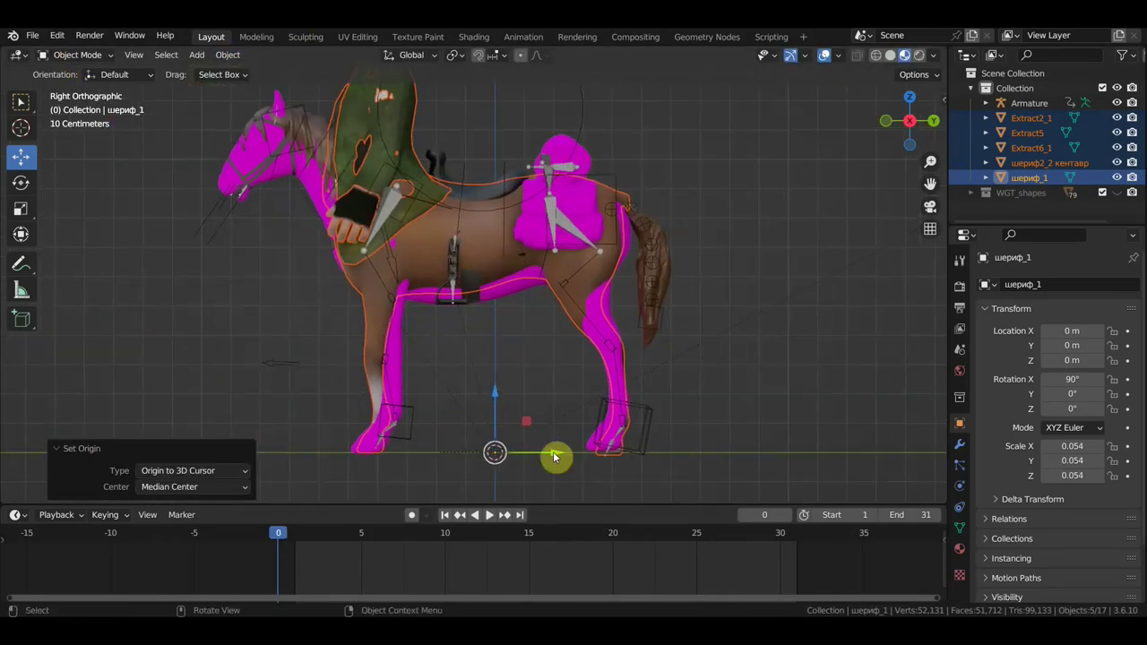
{"action": "left_click_drag", "start_coordinate": [555, 457], "coordinate": [562, 458]}
{"action": "key", "text": "ctrl+z"}
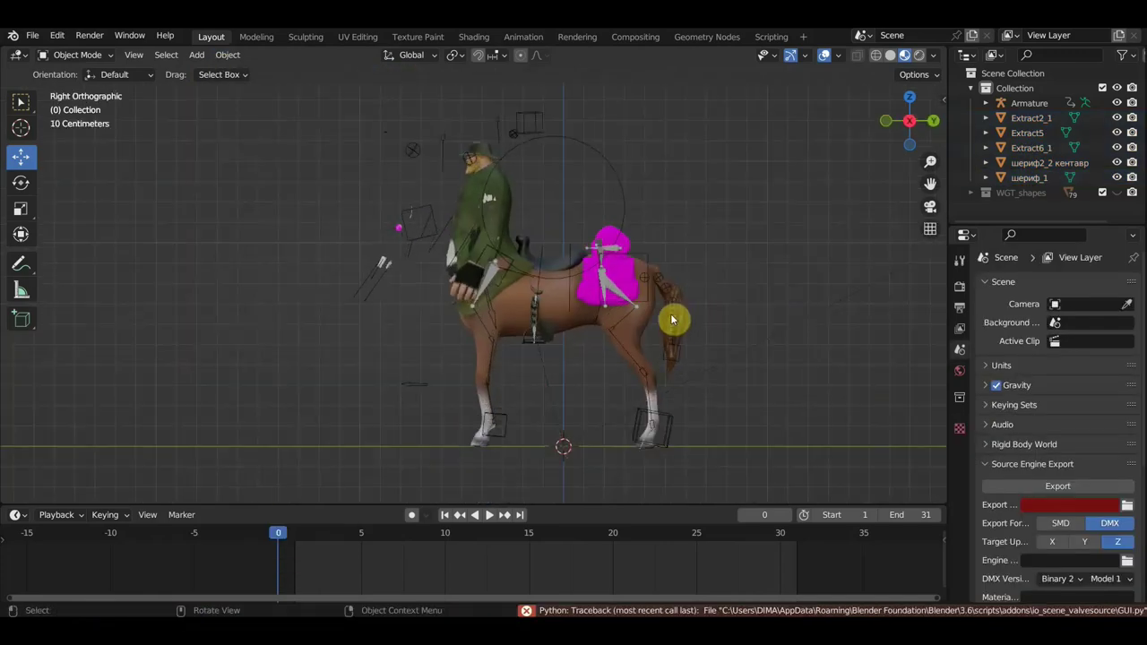
- In armature Edit Mode, shift a front-leg bone −0.022 m along Y
{"action": "left_click", "coordinate": [92, 62]}
{"action": "left_click", "coordinate": [49, 67]}
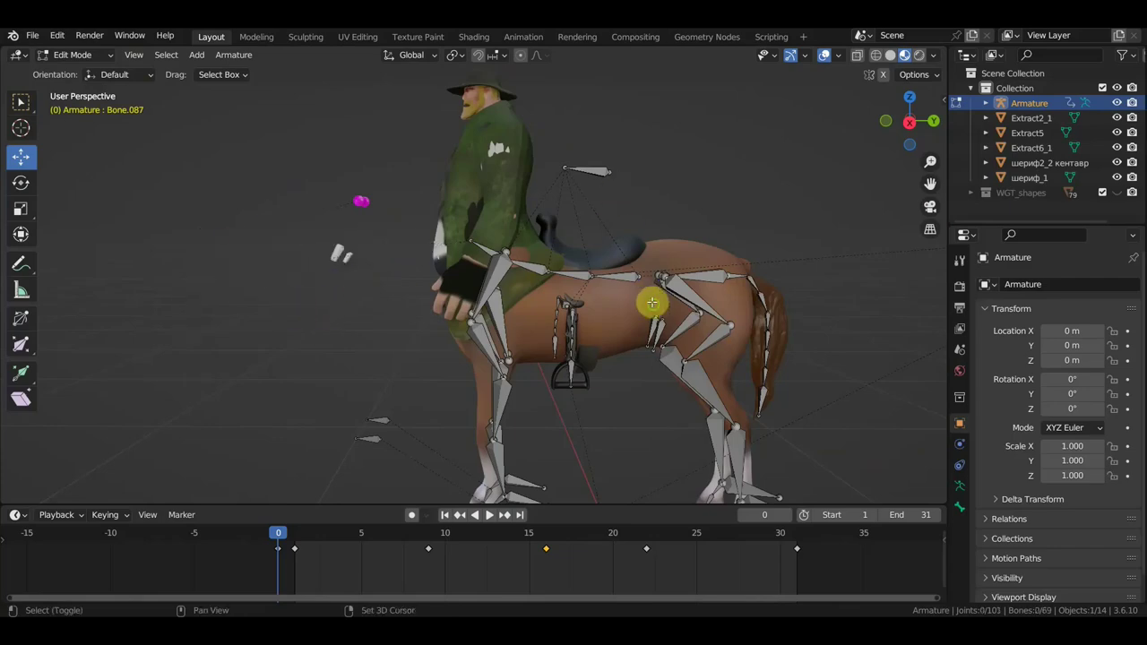
{"action": "key", "text": "KP_3"}
{"action": "left_click", "coordinate": [497, 310]}
{"action": "left_click_drag", "start_coordinate": [542, 307], "coordinate": [556, 307]}
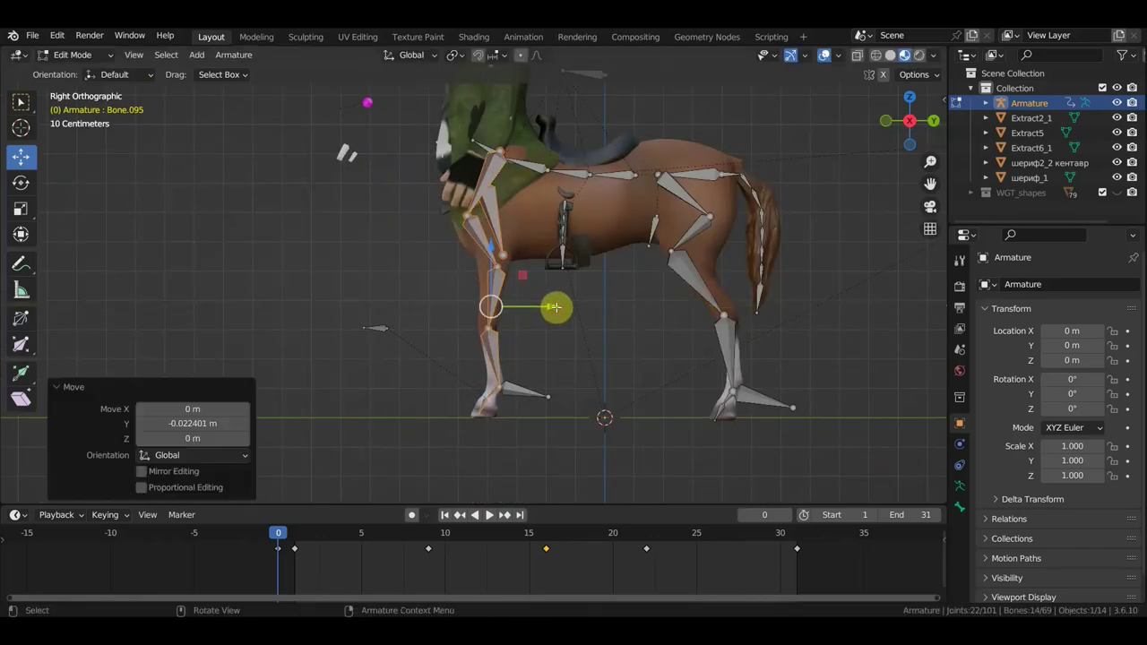
- Delete the unneeded bones around the stirrup
{"action": "mouse_move", "coordinate": [541, 224]}
{"action": "middle_mouse_down"}
{"action": "mouse_move", "coordinate": [594, 269]}
{"action": "mouse_move", "coordinate": [871, 274]}
{"action": "middle_mouse_up"}
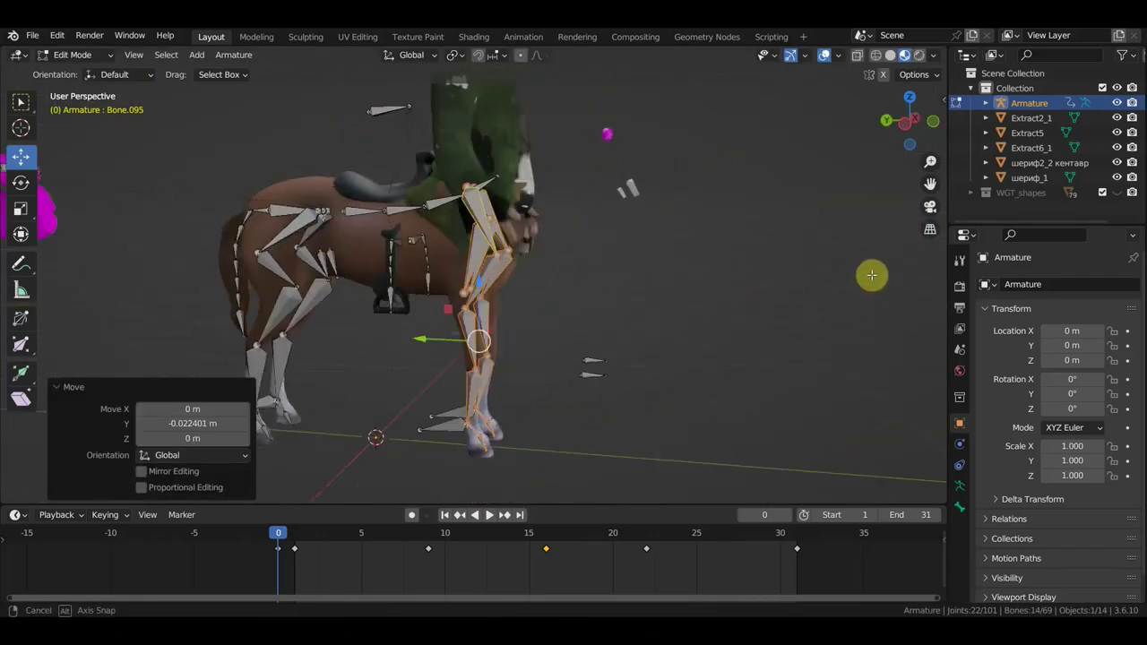
{"action": "left_click", "coordinate": [381, 243]}
{"action": "key", "text": "x"}
{"action": "left_click", "coordinate": [416, 313]}
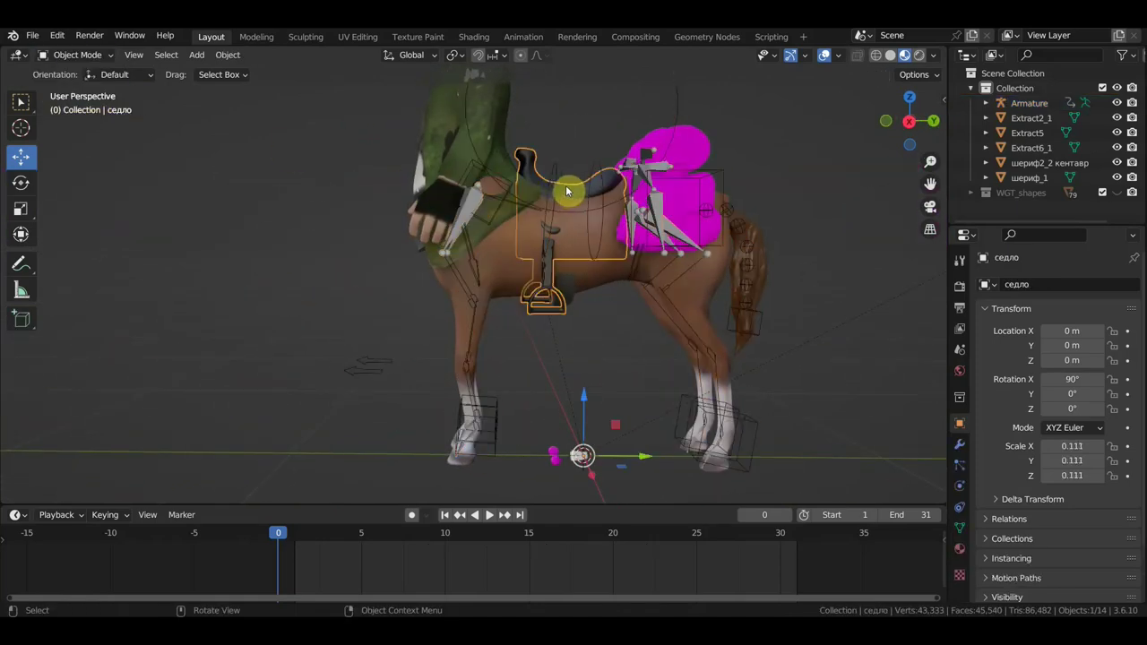
- Clear the parent of the сумка1_1 saddle bag
{"action": "left_click", "coordinate": [564, 289]}
{"action": "left_click", "coordinate": [503, 204]}
{"action": "key", "text": "KP_3"}
{"action": "left_click", "coordinate": [517, 405]}
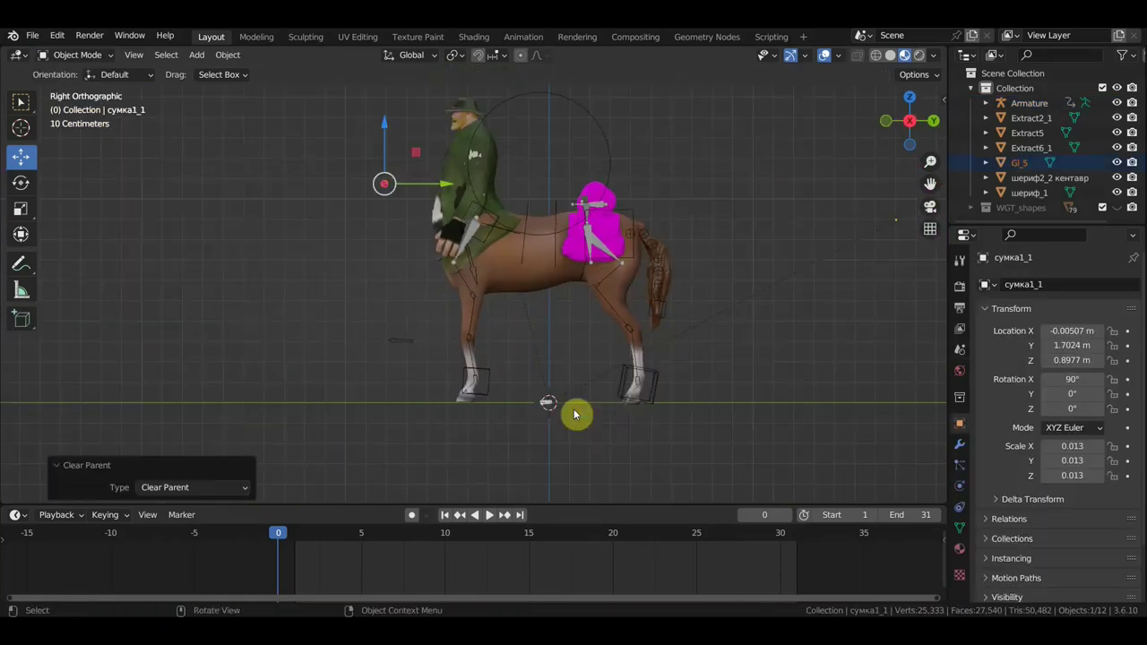
- Finish moving the piece upward and orbit toward the sheriff's face
{"action": "left_click", "coordinate": [389, 130]}
{"action": "scroll", "coordinate": [622, 409], "scroll_direction": "up", "scroll_amount": 3}
{"action": "middle_click_drag", "start_coordinate": [622, 410], "coordinate": [502, 341]}
- Relink the missing texture files from the textures folder with Find Missing Files
{"action": "left_click", "coordinate": [32, 36]}
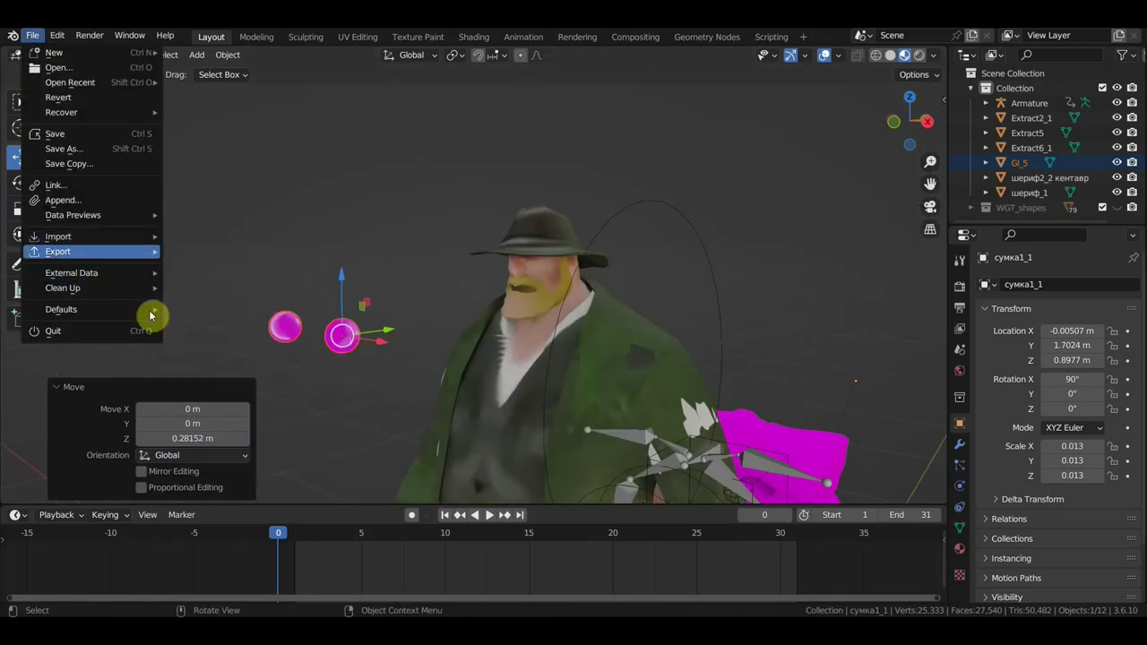
{"action": "left_click", "coordinate": [349, 427]}
{"action": "left_click", "coordinate": [248, 487]}
{"action": "left_click", "coordinate": [269, 170]}
{"action": "left_click", "coordinate": [829, 525]}
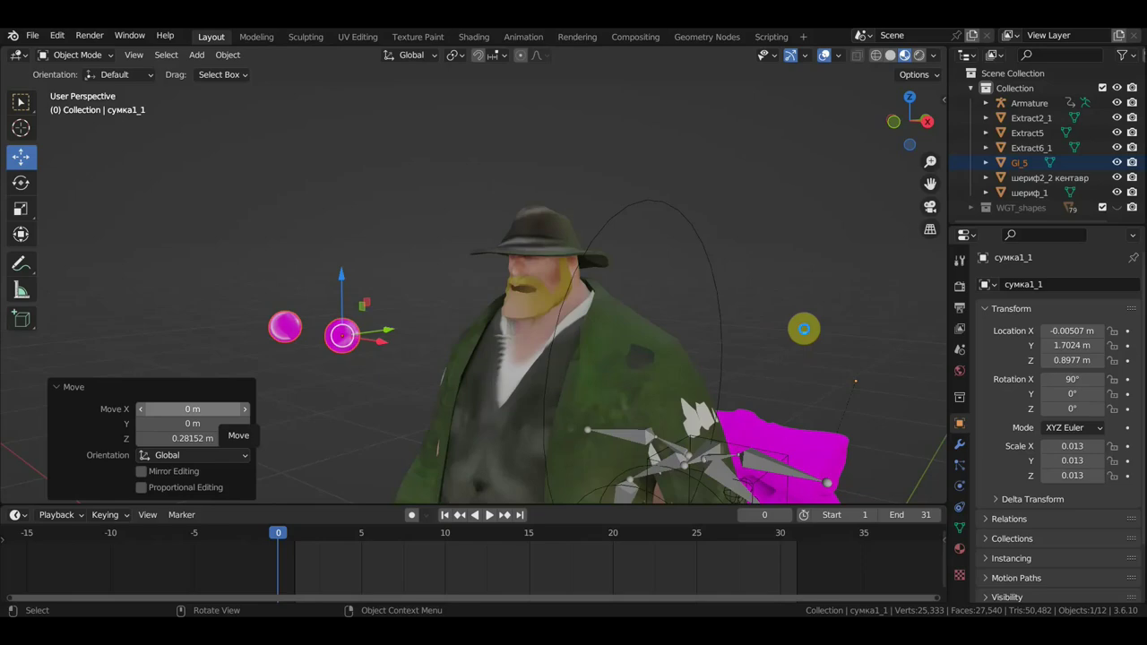
- Separate the left eyeball into its own object with P
{"action": "left_click", "coordinate": [309, 354]}
{"action": "key", "text": "Tab"}
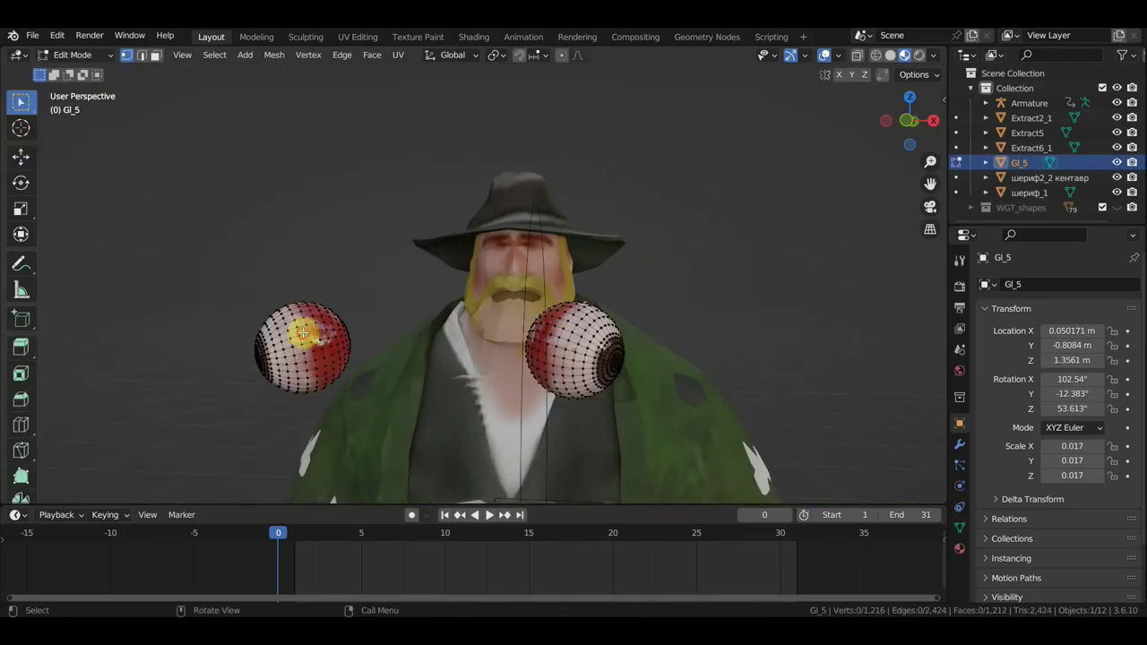
{"action": "key", "text": "l"}
{"action": "key", "text": "p"}
{"action": "left_click", "coordinate": [299, 328]}
{"action": "key", "text": "Tab"}
- Rotate, raise and shrink the eyeball into its socket using top and side views
{"action": "key", "text": "KP_7"}
{"action": "key", "text": "r"}
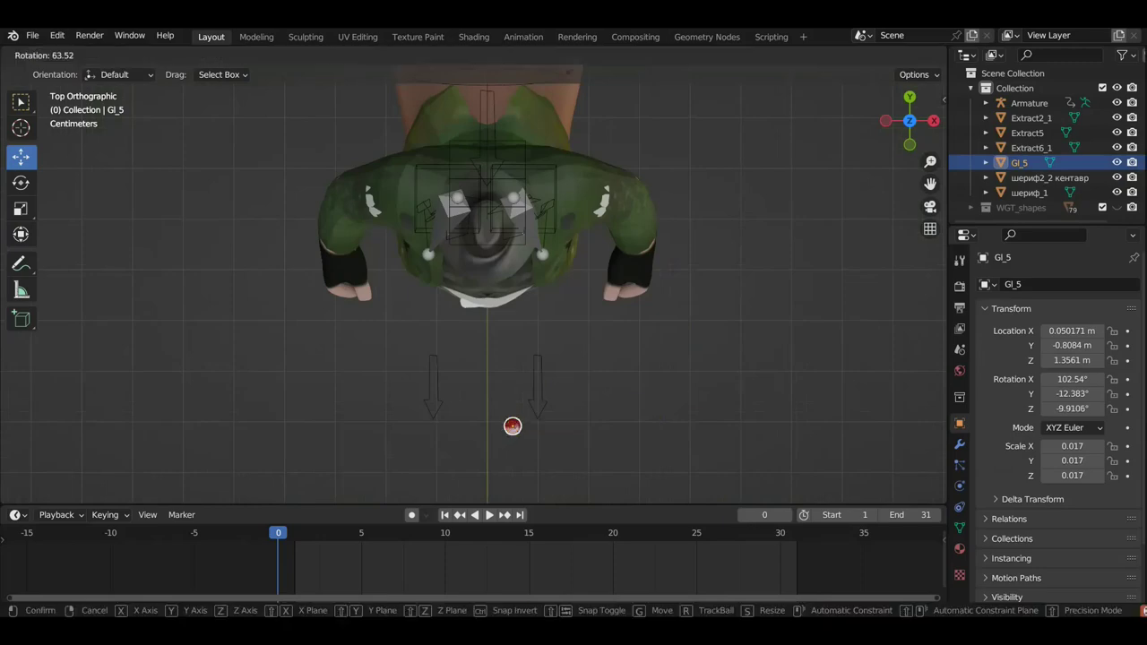
{"action": "left_click", "coordinate": [738, 346]}
{"action": "key", "text": "KP_3"}
{"action": "key", "text": "r"}
{"action": "left_click", "coordinate": [633, 263]}
{"action": "key", "text": "KP_1"}
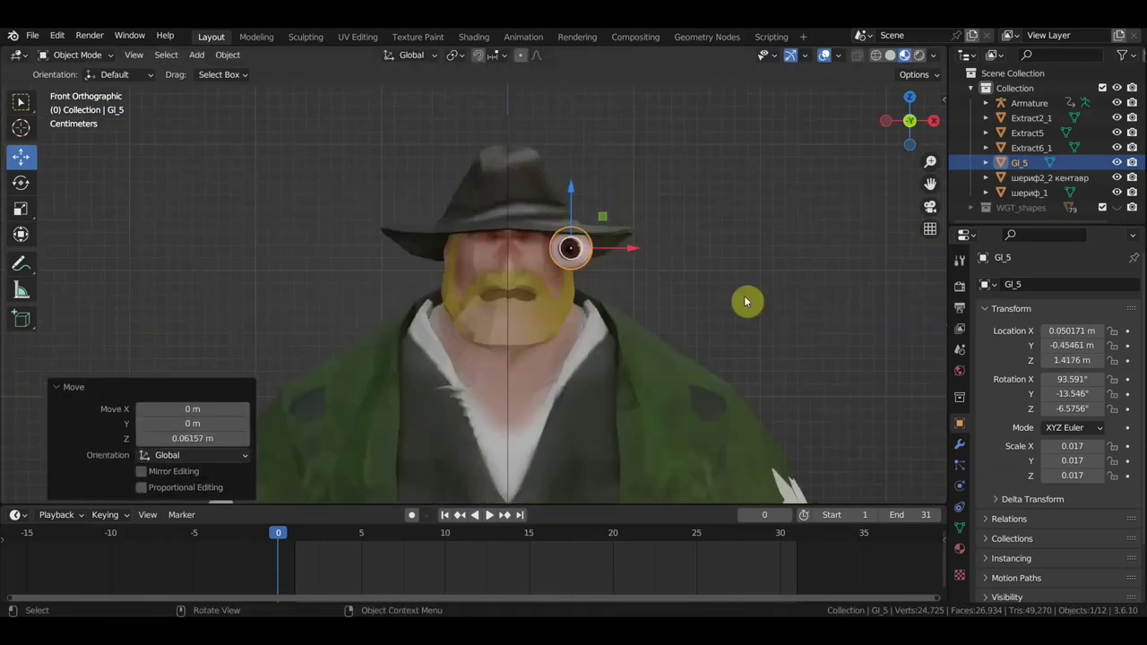
{"action": "key", "text": "KP_3"}
{"action": "left_click", "coordinate": [607, 260]}
{"action": "scroll", "coordinate": [606, 260], "scroll_direction": "up", "scroll_amount": 5}
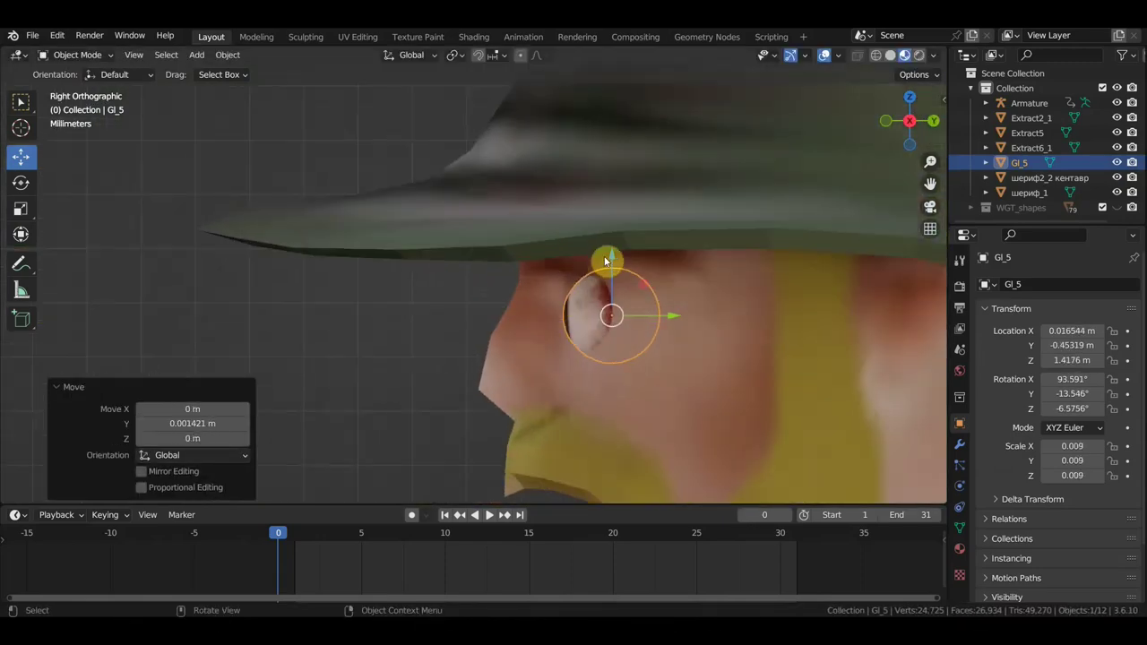
{"action": "left_click", "coordinate": [722, 344]}
- Move the eyeball sideways along X and tilt it into its final socket position
{"action": "key", "text": "KP_1"}
{"action": "key", "text": "g"}
{"action": "key", "text": "x"}
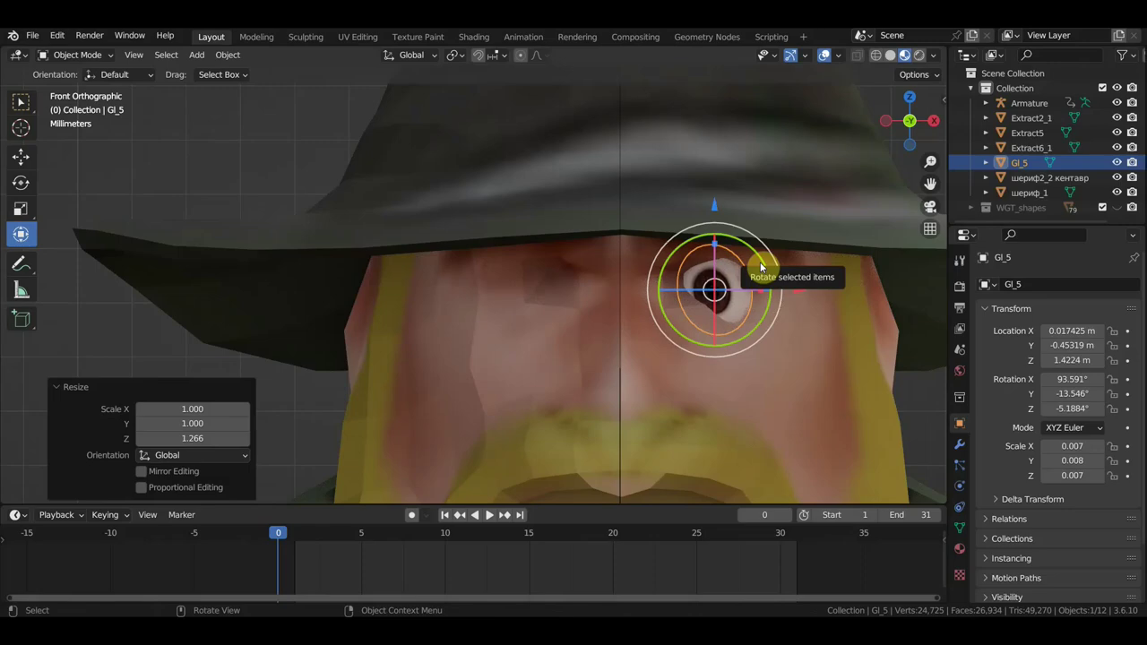
{"action": "left_click_drag", "start_coordinate": [760, 262], "coordinate": [758, 260]}
{"action": "left_click", "coordinate": [733, 381]}
{"action": "middle_click_drag", "start_coordinate": [733, 381], "coordinate": [833, 319]}
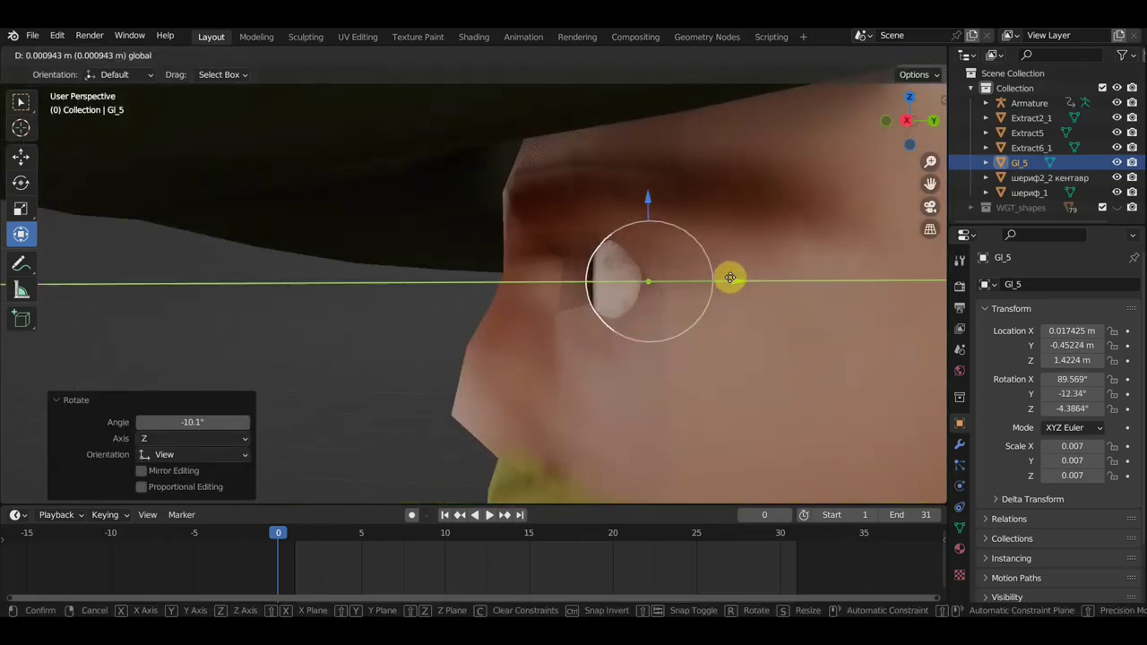
{"action": "key", "text": "KP_1"}
{"action": "left_click", "coordinate": [868, 370]}
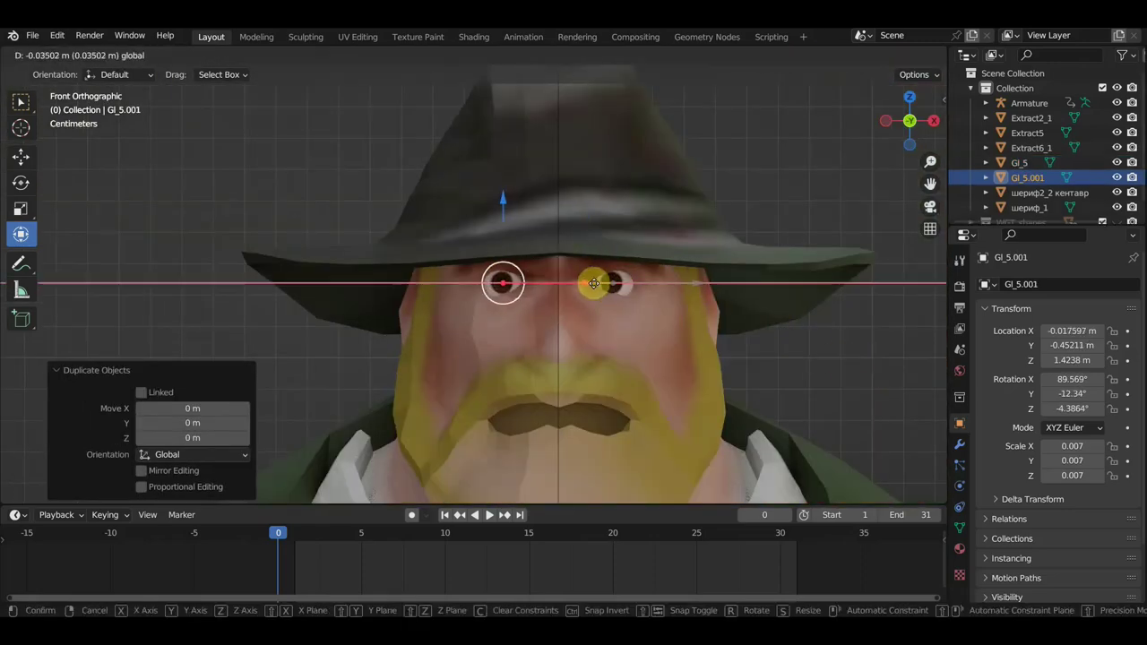
- Join both eyeballs into one Gl_5 object and set its origin to geometry
{"action": "key", "text": "Escape"}
{"action": "key", "text": "ctrl+z"}
{"action": "left_click", "coordinate": [225, 54]}
{"action": "left_click", "coordinate": [269, 108]}
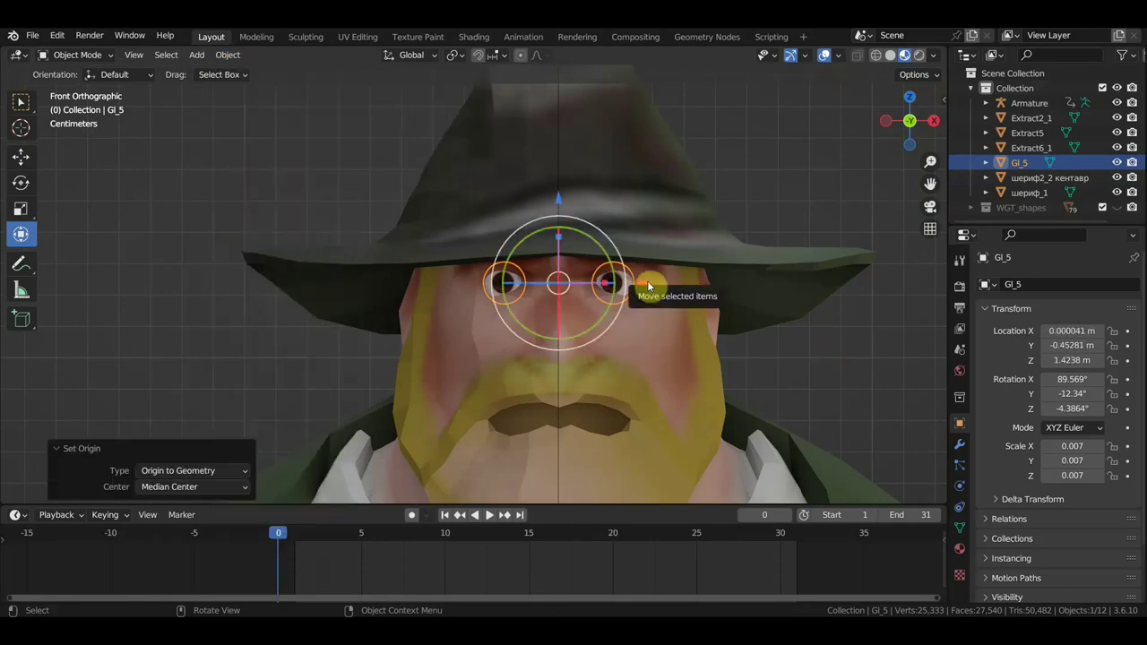
- Select the centaur body, then the armature, ready for parenting
{"action": "key", "text": "KP_3"}
{"action": "left_click", "coordinate": [684, 345]}
{"action": "scroll", "coordinate": [692, 397], "scroll_direction": "down", "scroll_amount": 3}
{"action": "left_click", "coordinate": [655, 320]}
- Bind the centaur to the armature with automatic weights and play the animation to test it
{"action": "left_click", "coordinate": [616, 423], "text": "shift"}
{"action": "key", "text": "ctrl+p"}
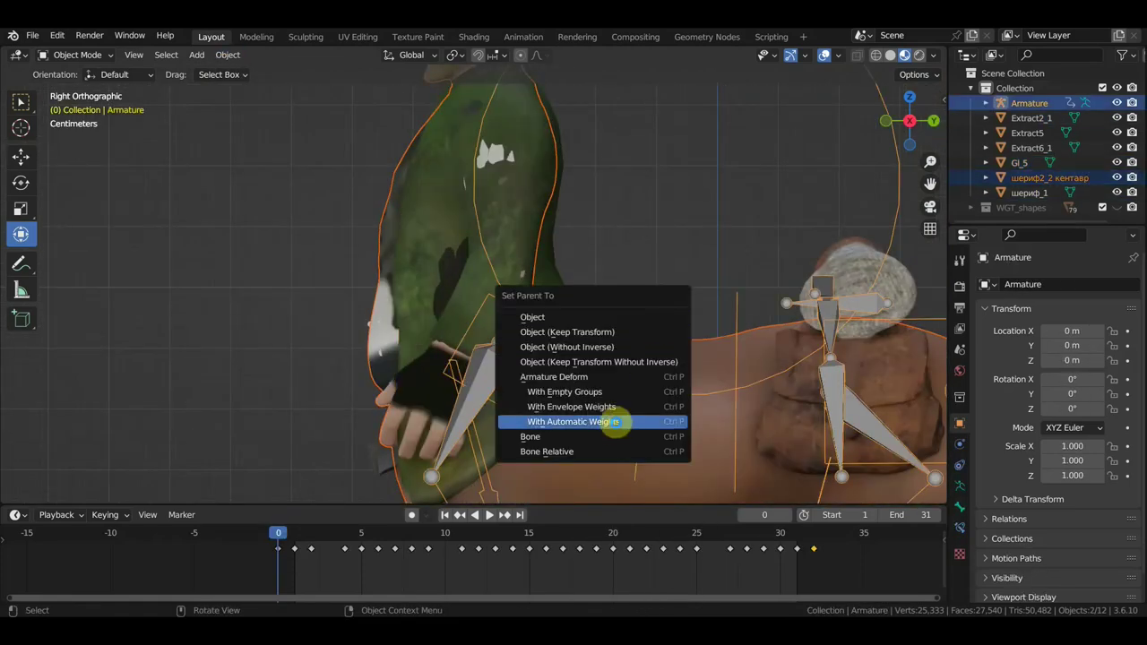
{"action": "left_click", "coordinate": [617, 423]}
{"action": "scroll", "coordinate": [642, 270], "scroll_direction": "down", "scroll_amount": 5}
{"action": "key", "text": "space"}
{"action": "key", "text": "Escape"}
{"action": "scroll", "coordinate": [487, 241], "scroll_direction": "up", "scroll_amount": 3}
- Hide the green coat so the body underneath is visible
{"action": "middle_click_drag", "start_coordinate": [487, 241], "coordinate": [675, 365]}
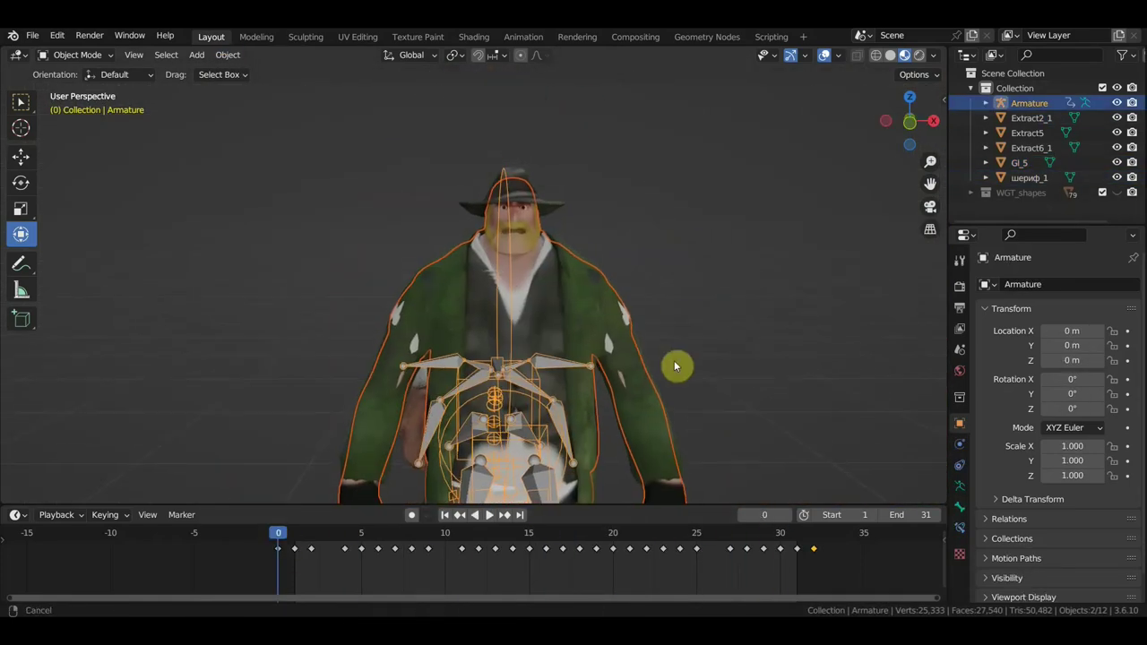
{"action": "mouse_move", "coordinate": [510, 290]}
{"action": "middle_mouse_down"}
{"action": "mouse_move", "coordinate": [598, 138]}
{"action": "mouse_move", "coordinate": [487, 290]}
{"action": "mouse_move", "coordinate": [538, 266]}
{"action": "middle_mouse_up"}
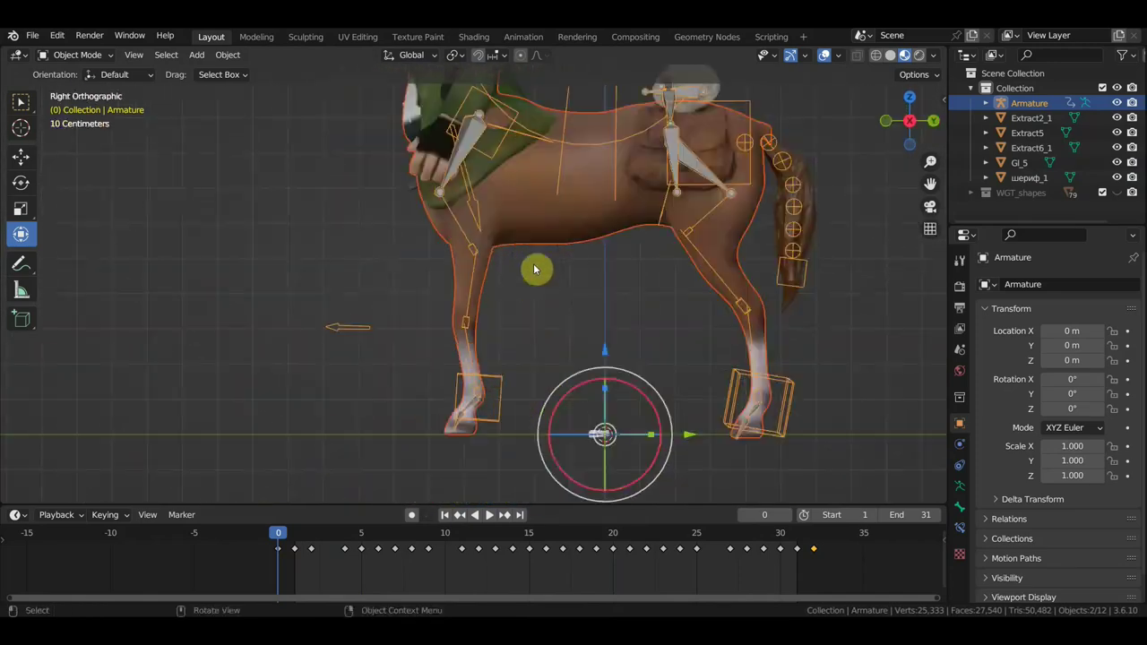
{"action": "left_click", "coordinate": [437, 259]}
{"action": "key", "text": "h"}
{"action": "left_click", "coordinate": [480, 320]}
- In armature Edit Mode, add a new bone and position it at the head
{"action": "key", "text": "Tab"}
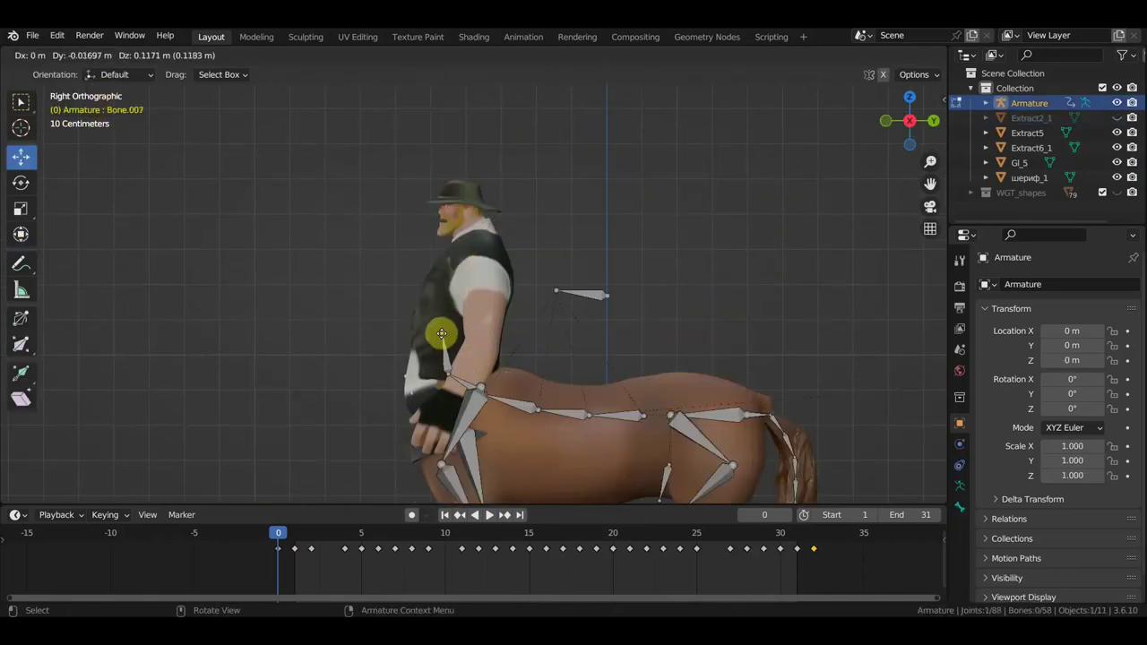
{"action": "left_click", "coordinate": [472, 231]}
{"action": "key", "text": "KP_1"}
{"action": "key", "text": "shift+a"}
{"action": "key", "text": "g"}
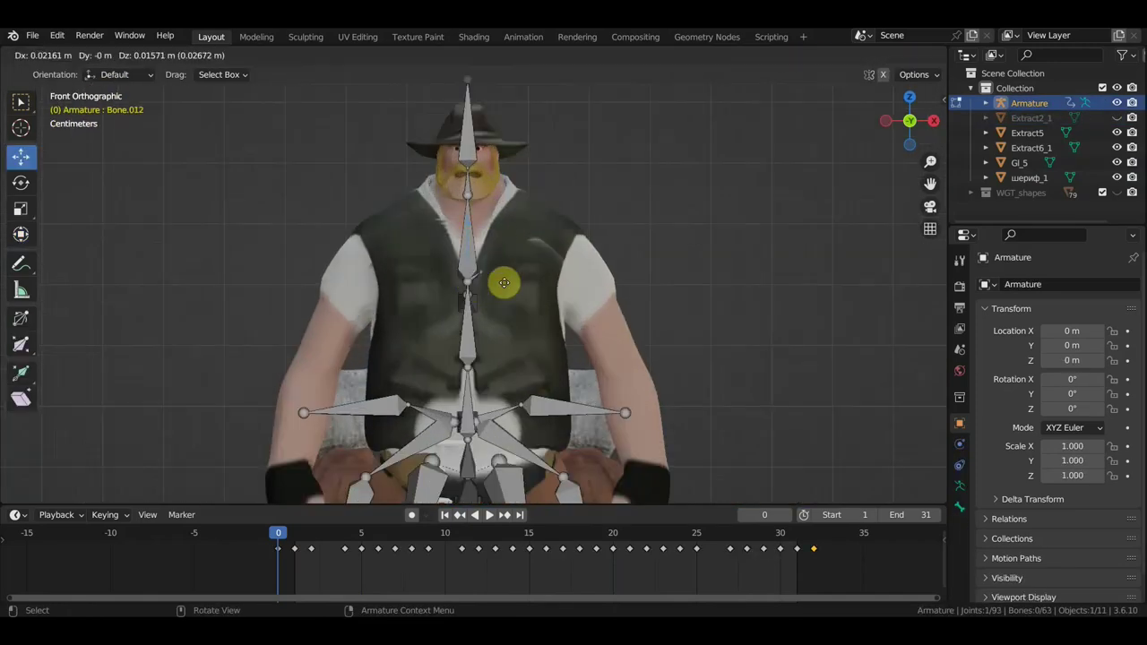
{"action": "left_click", "coordinate": [502, 277]}
- Extend an arm bone out toward the shoulder, checking from top, front and side views
{"action": "key", "text": "alt+p"}
{"action": "key", "text": "KP_7"}
{"action": "left_click_drag", "start_coordinate": [538, 301], "coordinate": [634, 306]}
{"action": "key", "text": "KP_1"}
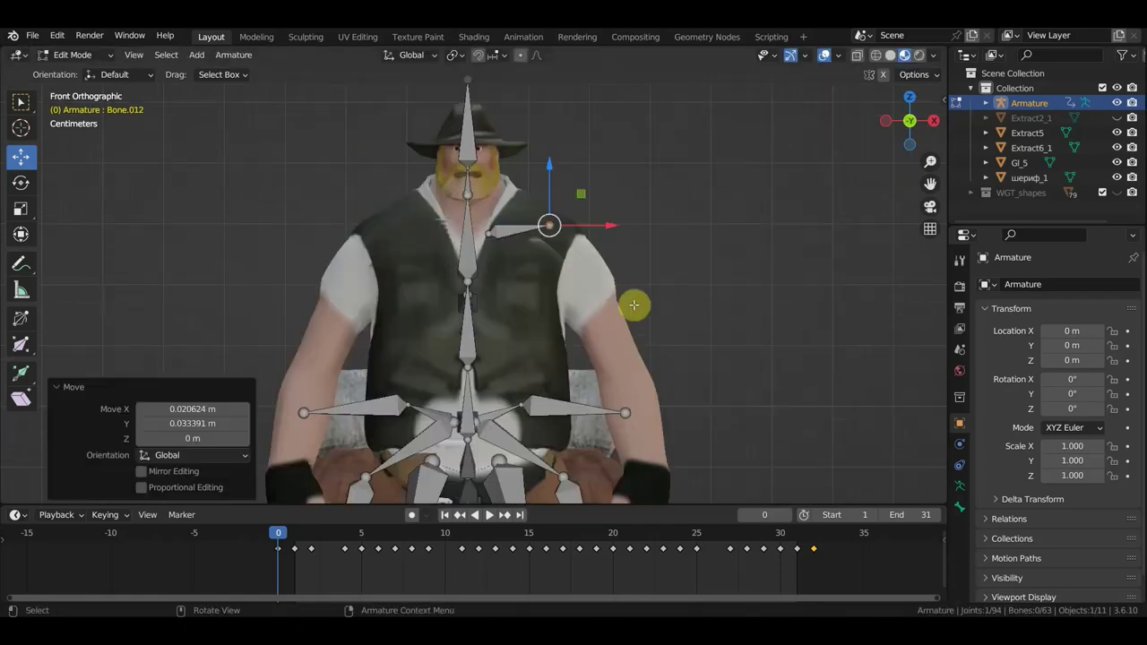
{"action": "key", "text": "KP_3"}
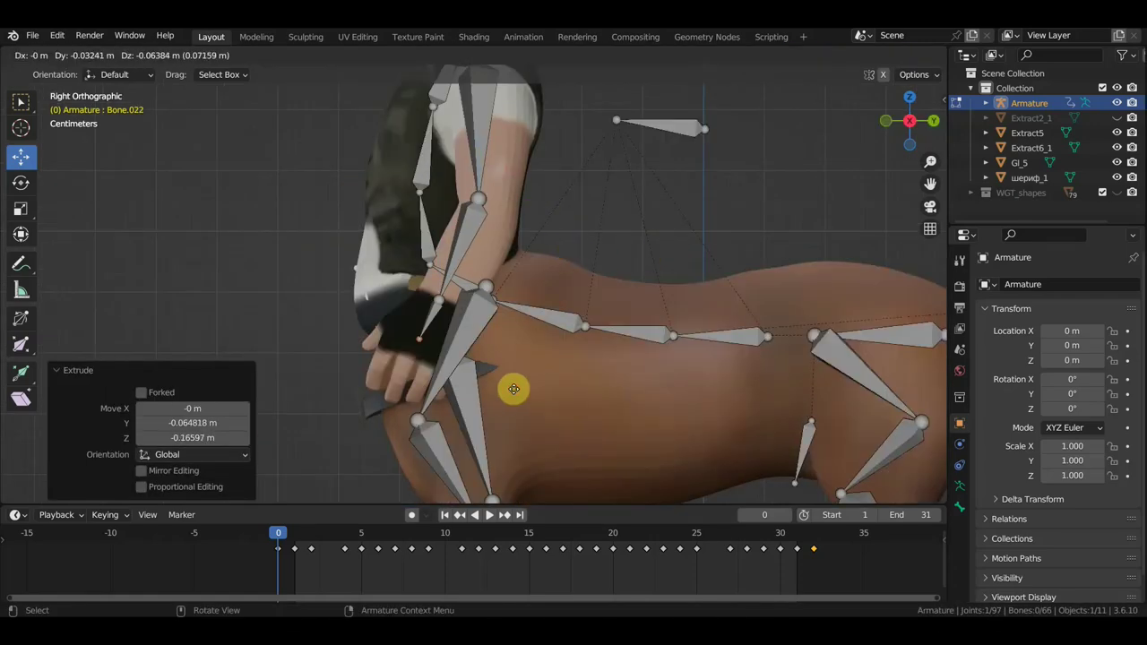
{"action": "left_click", "coordinate": [514, 388]}
- Adjust the arm's elbow and wrist joints into place from the front view
{"action": "mouse_move", "coordinate": [513, 388]}
{"action": "middle_mouse_down"}
{"action": "mouse_move", "coordinate": [583, 313]}
{"action": "mouse_move", "coordinate": [510, 317]}
{"action": "mouse_move", "coordinate": [343, 260]}
{"action": "middle_mouse_up"}
{"action": "key", "text": "g"}
{"action": "left_click", "coordinate": [661, 340]}
{"action": "key", "text": "KP_1"}
{"action": "left_click", "coordinate": [530, 320]}
{"action": "key", "text": "KP_1"}
{"action": "left_click", "coordinate": [528, 366]}
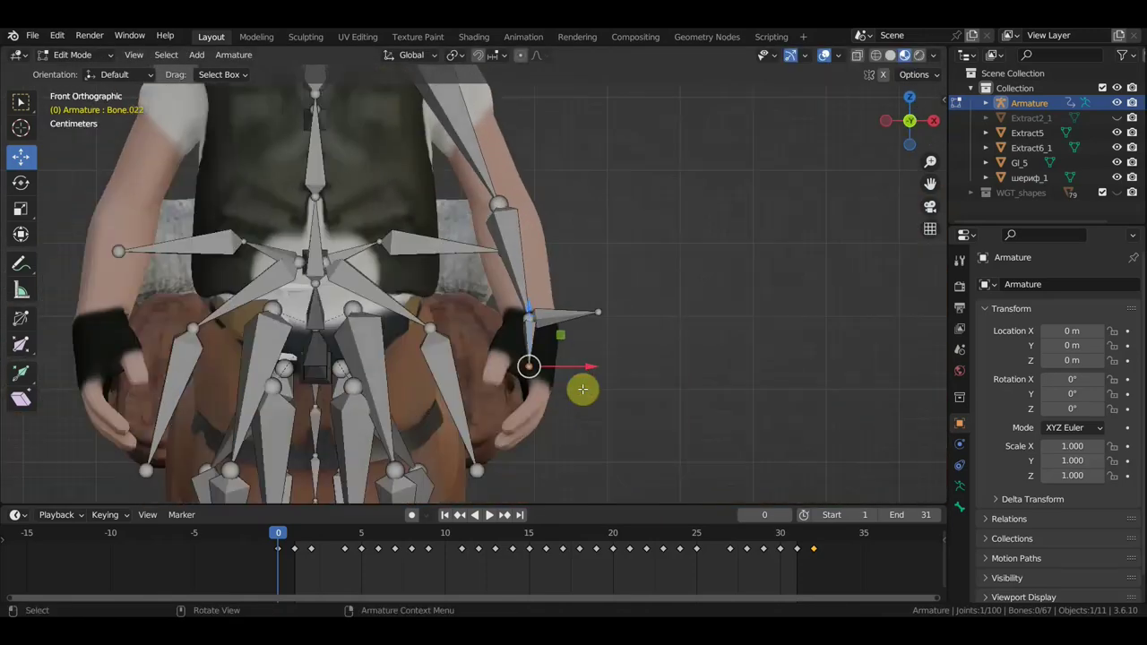
{"action": "left_click", "coordinate": [584, 385]}
- Extrude bones from the wrist into the hand toward the first finger's base
{"action": "middle_click_drag", "start_coordinate": [583, 386], "coordinate": [400, 384]}
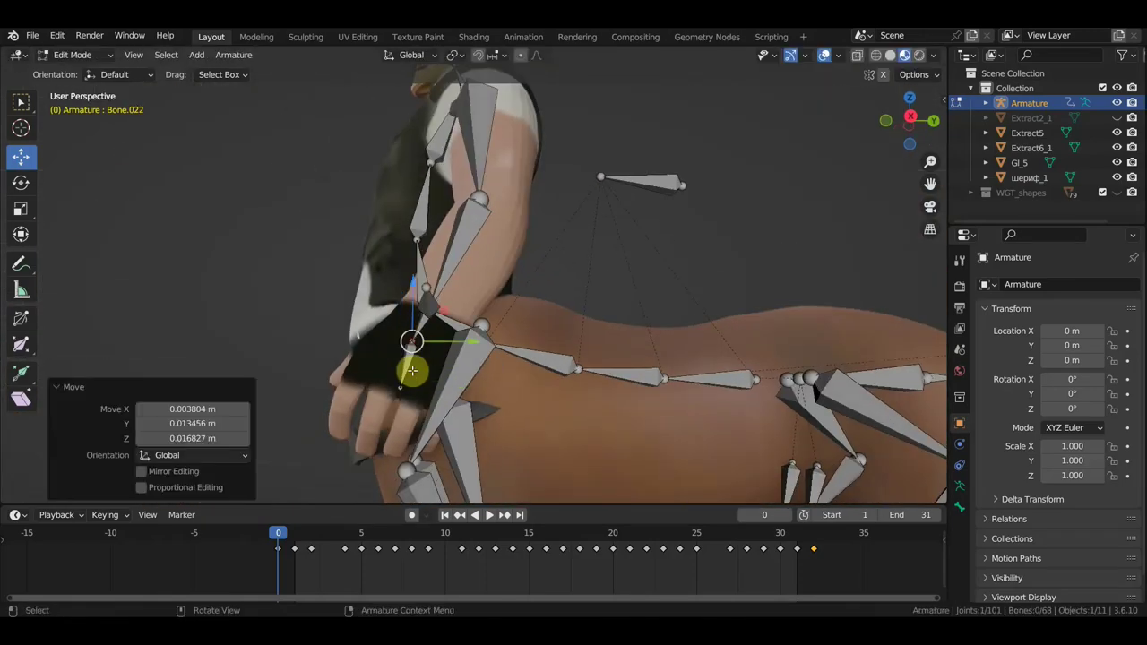
{"action": "key", "text": "e"}
{"action": "left_click", "coordinate": [410, 342]}
{"action": "middle_click_drag", "start_coordinate": [409, 342], "coordinate": [384, 379]}
{"action": "key", "text": "e"}
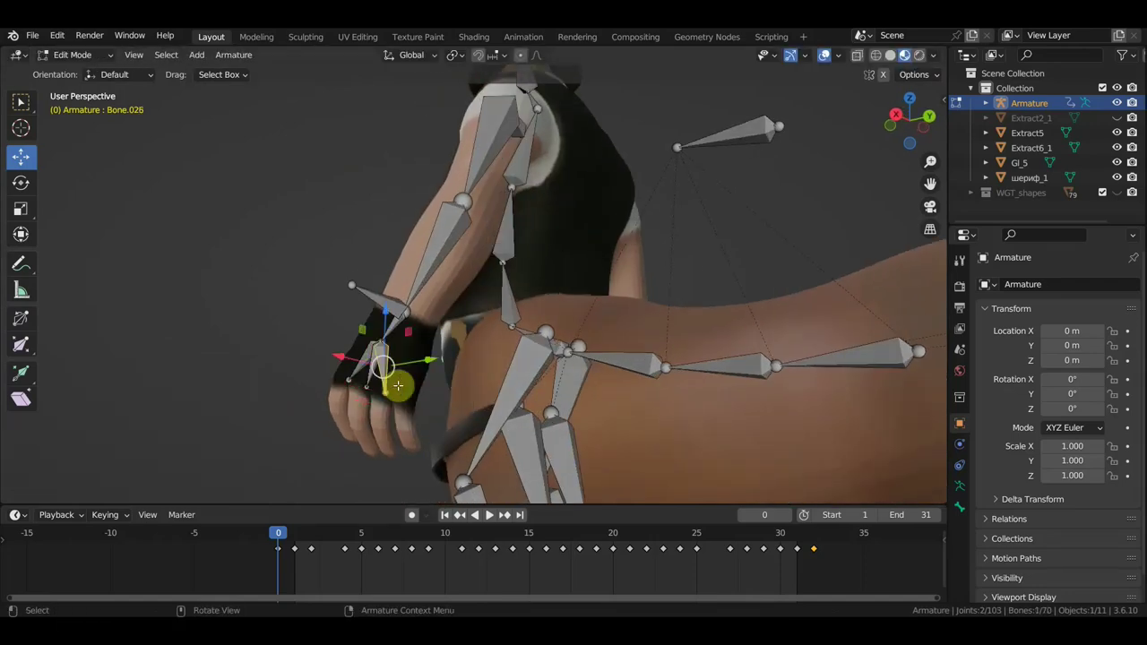
{"action": "scroll", "coordinate": [422, 400], "scroll_direction": "up", "scroll_amount": 4}
{"action": "key", "text": "g"}
{"action": "left_click", "coordinate": [490, 187]}
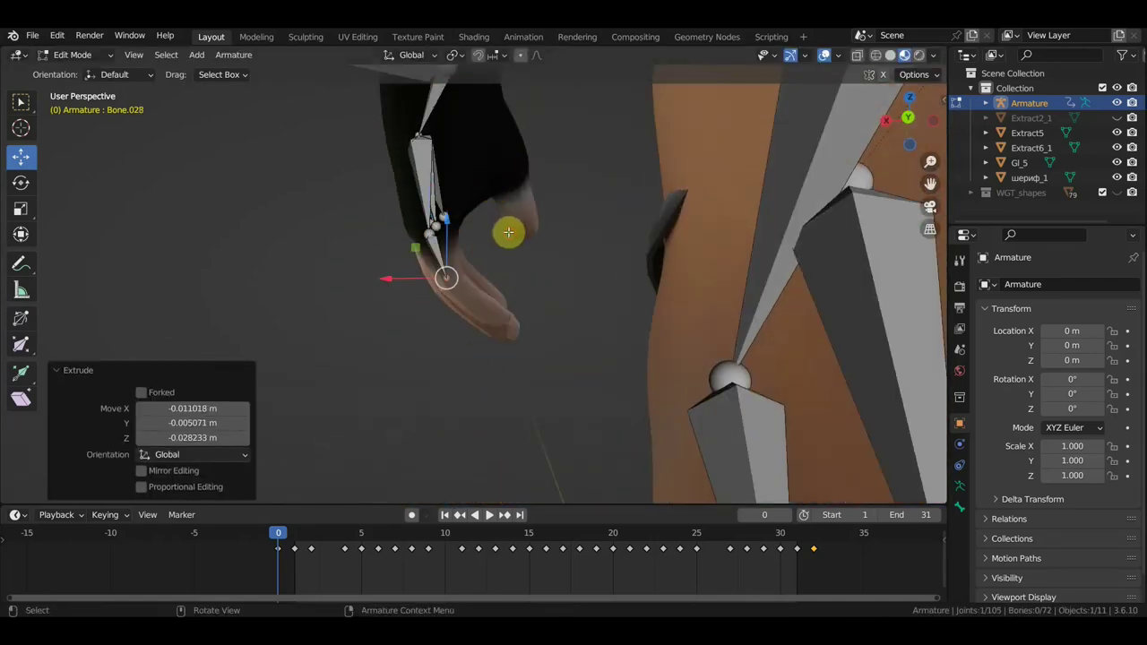
- Split the first finger bone in two and line its joint up with the knuckle
{"action": "middle_click_drag", "start_coordinate": [573, 284], "coordinate": [478, 239]}
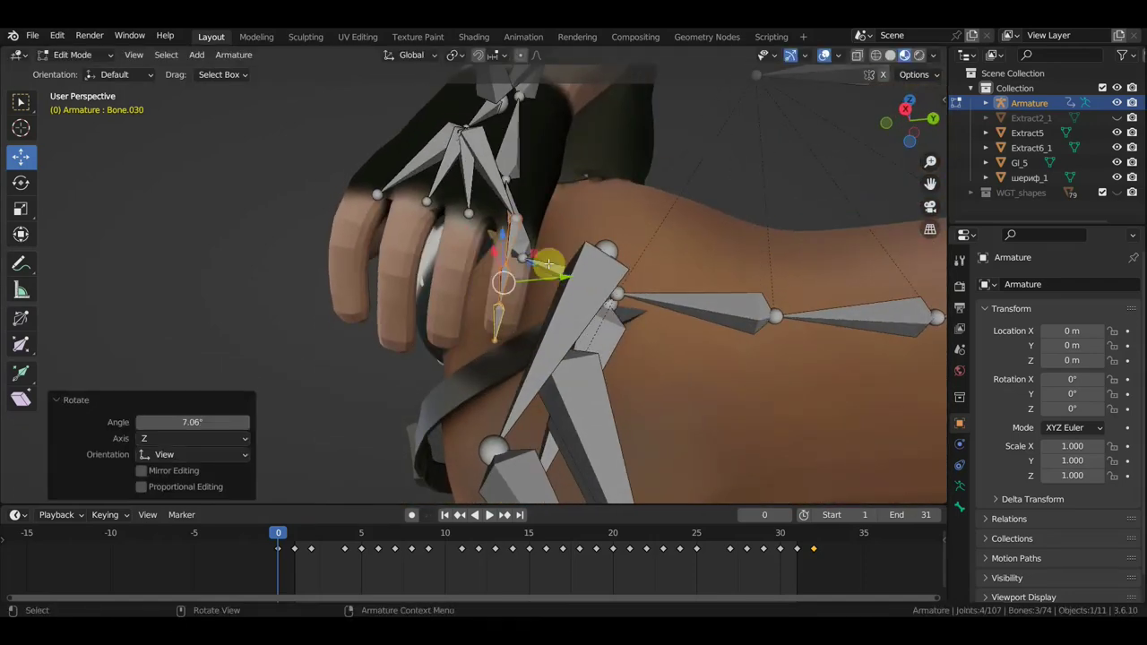
{"action": "middle_click_drag", "start_coordinate": [548, 263], "coordinate": [451, 225]}
{"action": "key", "text": "g"}
{"action": "left_click", "coordinate": [538, 353]}
{"action": "mouse_move", "coordinate": [538, 353]}
{"action": "middle_mouse_down"}
{"action": "mouse_move", "coordinate": [465, 224]}
{"action": "mouse_move", "coordinate": [455, 282]}
{"action": "middle_mouse_up"}
{"action": "right_click", "coordinate": [467, 260]}
{"action": "left_click", "coordinate": [475, 269]}
{"action": "key", "text": "g"}
{"action": "left_click_drag", "start_coordinate": [455, 281], "coordinate": [487, 251]}
- Split the next finger bone and select the following finger's joint
{"action": "mouse_move", "coordinate": [487, 251]}
{"action": "middle_mouse_down"}
{"action": "mouse_move", "coordinate": [480, 333]}
{"action": "mouse_move", "coordinate": [442, 265]}
{"action": "middle_mouse_up"}
{"action": "right_click", "coordinate": [461, 316]}
{"action": "left_click", "coordinate": [469, 325]}
{"action": "middle_click_drag", "start_coordinate": [436, 340], "coordinate": [482, 218]}
{"action": "left_click", "coordinate": [440, 295]}
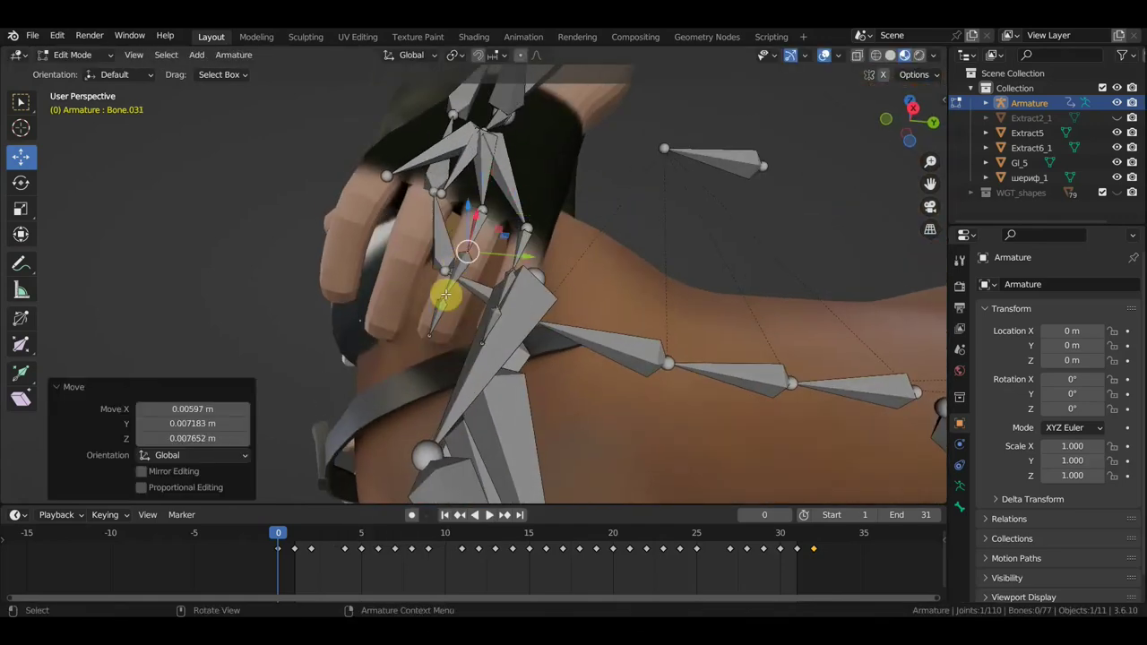
{"action": "mouse_move", "coordinate": [441, 295]}
{"action": "middle_mouse_down"}
{"action": "mouse_move", "coordinate": [529, 188]}
{"action": "mouse_move", "coordinate": [445, 229]}
{"action": "mouse_move", "coordinate": [454, 251]}
{"action": "middle_mouse_up"}
{"action": "left_click", "coordinate": [446, 229]}
- Extrude a new finger bone from the knuckle and place it along the finger
{"action": "key", "text": "e"}
{"action": "left_click", "coordinate": [440, 307]}
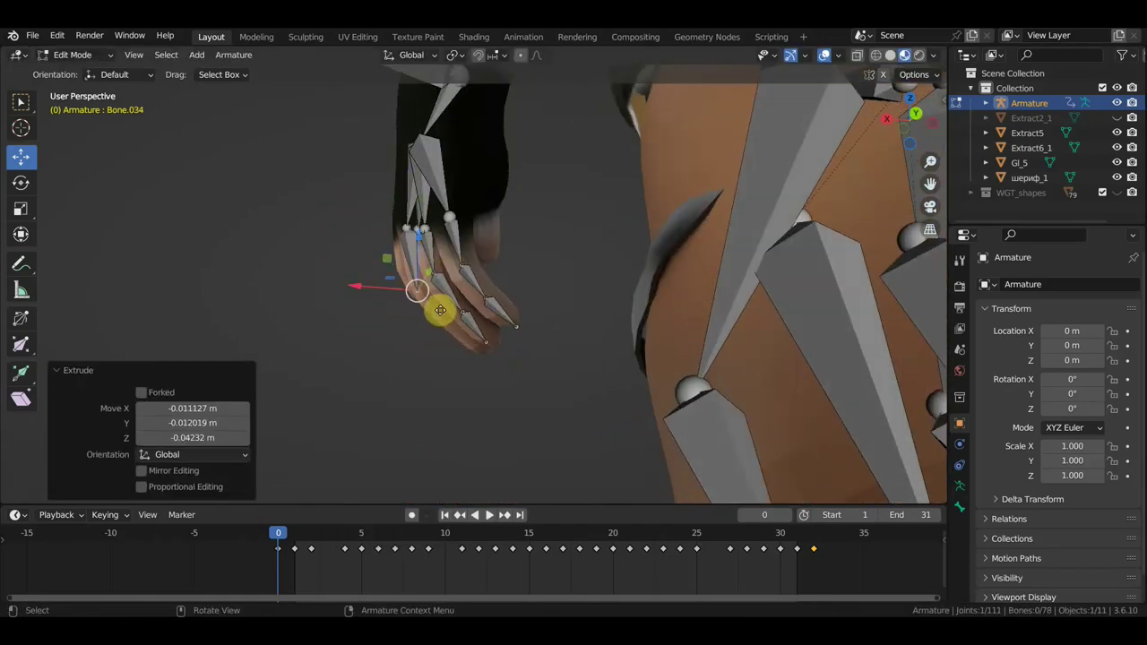
{"action": "mouse_move", "coordinate": [440, 307]}
{"action": "middle_mouse_down"}
{"action": "mouse_move", "coordinate": [737, 328]}
{"action": "mouse_move", "coordinate": [400, 312]}
{"action": "middle_mouse_up"}
{"action": "left_click_drag", "start_coordinate": [400, 312], "coordinate": [405, 299]}
{"action": "middle_click_drag", "start_coordinate": [407, 204], "coordinate": [380, 265]}
{"action": "left_click", "coordinate": [380, 264]}
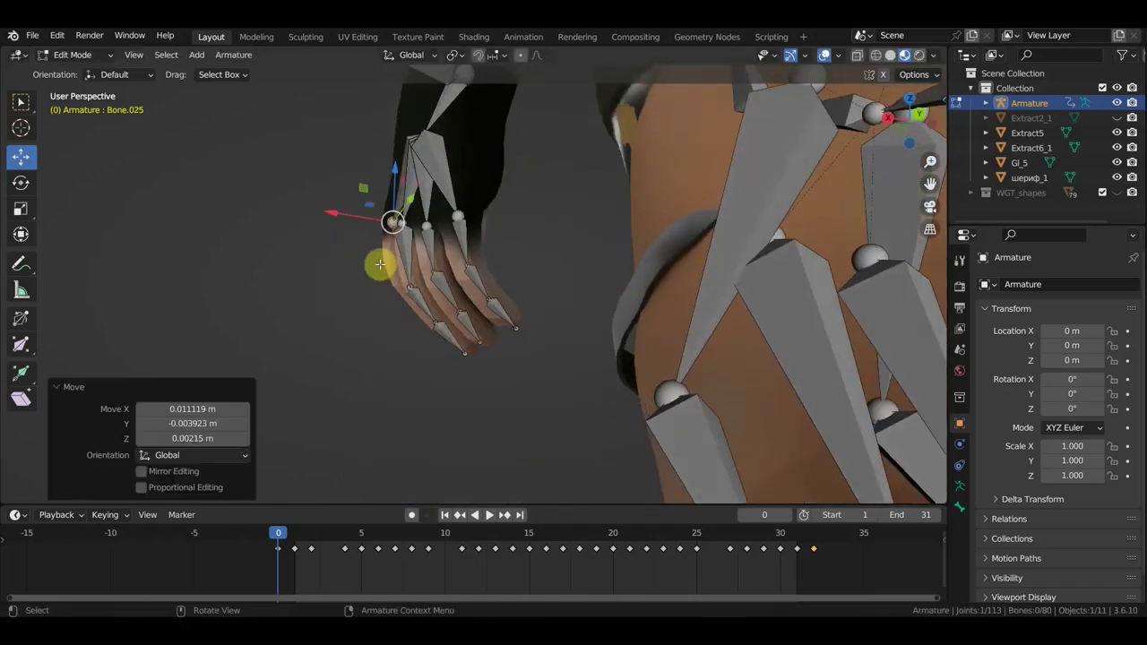
{"action": "middle_click_drag", "start_coordinate": [424, 355], "coordinate": [727, 341]}
{"action": "left_click", "coordinate": [359, 269]}
{"action": "mouse_move", "coordinate": [359, 268]}
{"action": "middle_mouse_down"}
{"action": "mouse_move", "coordinate": [559, 314]}
{"action": "mouse_move", "coordinate": [466, 317]}
{"action": "mouse_move", "coordinate": [543, 194]}
{"action": "mouse_move", "coordinate": [380, 159]}
{"action": "middle_mouse_up"}
- Extrude the next finger bone and select the hand bone for another finger
{"action": "key", "text": "e"}
{"action": "left_click", "coordinate": [466, 317]}
{"action": "left_click", "coordinate": [380, 158]}
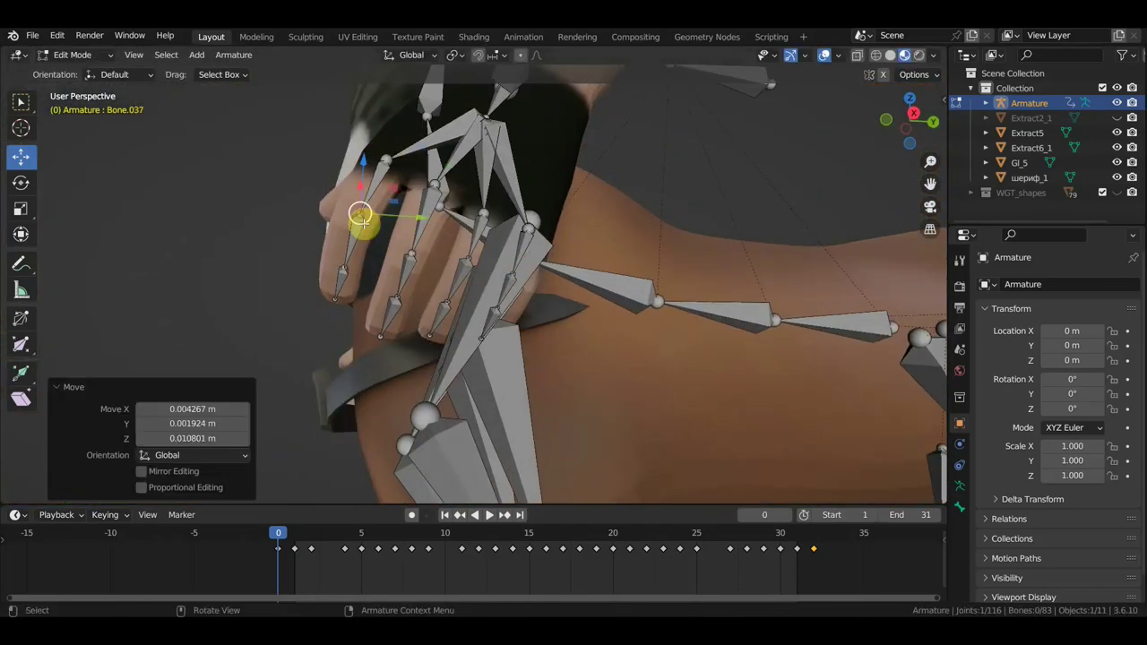
{"action": "mouse_move", "coordinate": [361, 220]}
{"action": "middle_mouse_down"}
{"action": "mouse_move", "coordinate": [531, 277]}
{"action": "mouse_move", "coordinate": [499, 242]}
{"action": "mouse_move", "coordinate": [385, 223]}
{"action": "mouse_move", "coordinate": [475, 260]}
{"action": "mouse_move", "coordinate": [474, 243]}
{"action": "mouse_move", "coordinate": [512, 312]}
{"action": "mouse_move", "coordinate": [323, 345]}
{"action": "mouse_move", "coordinate": [371, 287]}
{"action": "mouse_move", "coordinate": [577, 343]}
{"action": "mouse_move", "coordinate": [589, 307]}
{"action": "middle_mouse_up"}
- Extrude three bone segments along the little finger
{"action": "key", "text": "e"}
{"action": "left_click", "coordinate": [500, 243]}
{"action": "key", "text": "e"}
{"action": "left_click", "coordinate": [502, 269]}
{"action": "key", "text": "e"}
{"action": "left_click", "coordinate": [371, 287]}
- Extrude a jaw bone from the head toward the chin, viewed from the side
{"action": "key", "text": "KP_1"}
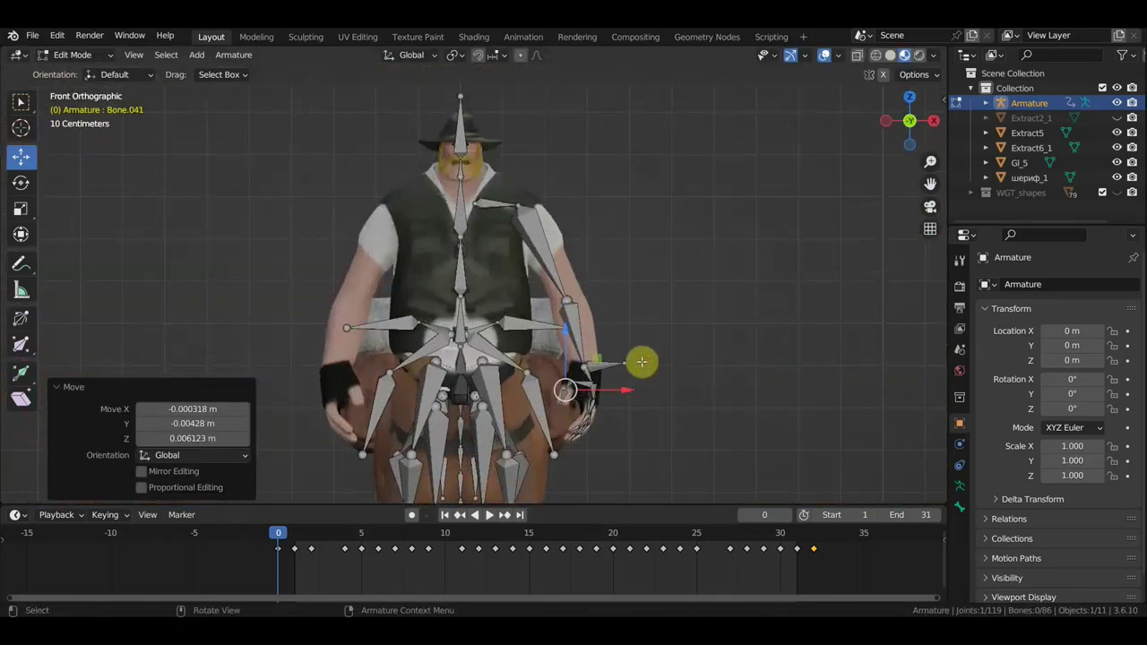
{"action": "key", "text": "KP_3"}
{"action": "scroll", "coordinate": [543, 256], "scroll_direction": "up", "scroll_amount": 4}
{"action": "key", "text": "e"}
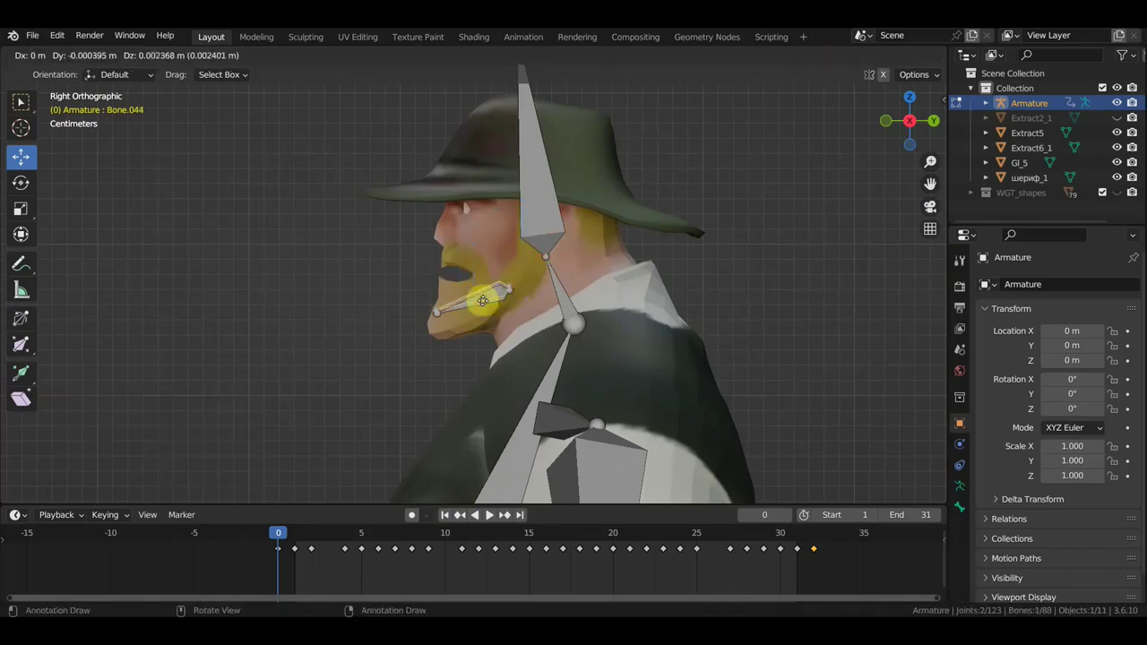
{"action": "left_click", "coordinate": [520, 224]}
{"action": "scroll", "coordinate": [520, 224], "scroll_direction": "down", "scroll_amount": 3}
- Parent the jaw bone with Keep Offset and leave Edit Mode
{"action": "key", "text": "ctrl+p"}
{"action": "scroll", "coordinate": [525, 243], "scroll_direction": "down", "scroll_amount": 2}
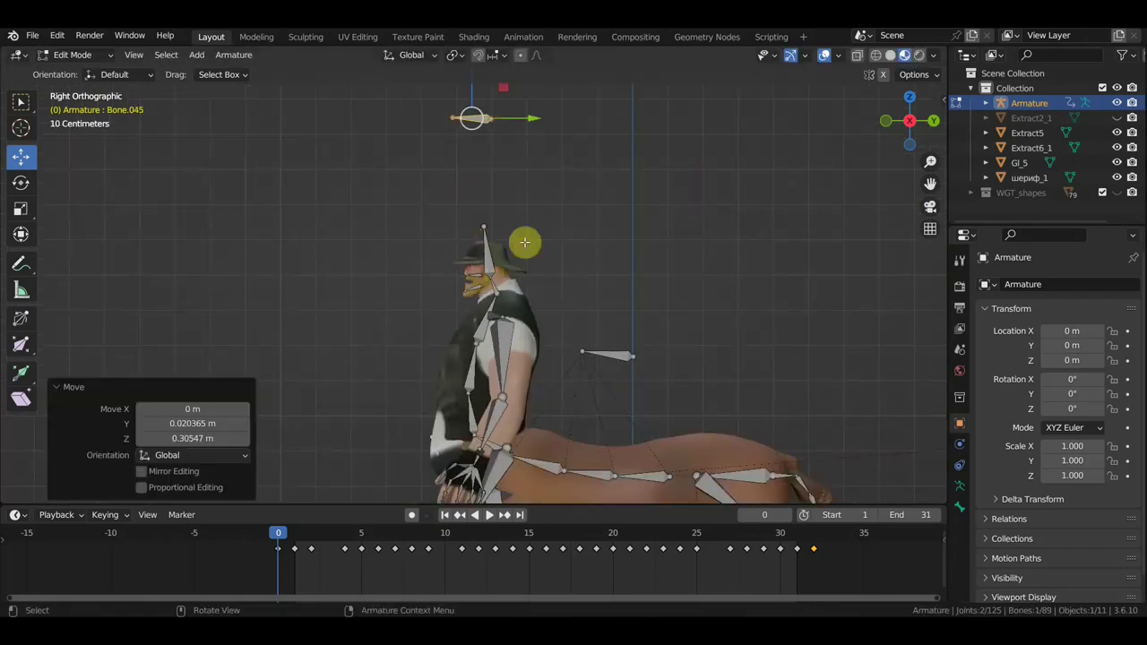
{"action": "key", "text": "ctrl+p"}
{"action": "left_click", "coordinate": [489, 261]}
{"action": "scroll", "coordinate": [488, 261], "scroll_direction": "down", "scroll_amount": 3}
{"action": "key", "text": "Tab"}
{"action": "scroll", "coordinate": [516, 342], "scroll_direction": "up", "scroll_amount": 2}
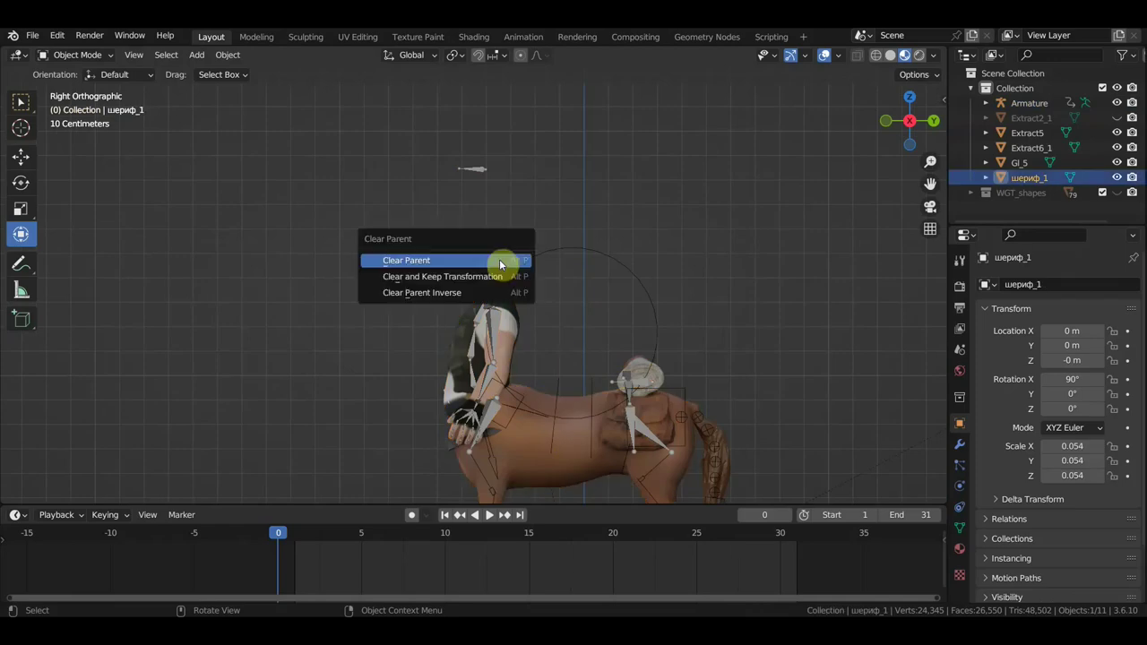
- Clear the hat's parent and nudge it slightly along Y
{"action": "left_click", "coordinate": [499, 259]}
{"action": "scroll", "coordinate": [499, 262], "scroll_direction": "up", "scroll_amount": 4}
{"action": "right_click", "coordinate": [564, 171]}
{"action": "left_click_drag", "start_coordinate": [555, 251], "coordinate": [528, 255]}
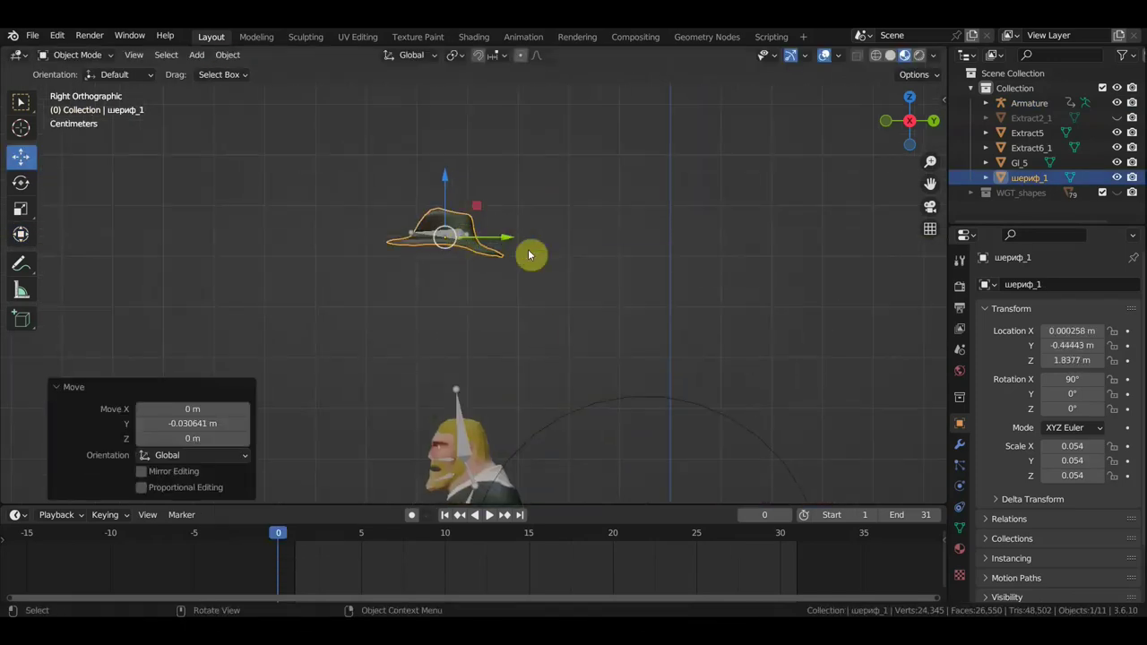
{"action": "middle_click_drag", "start_coordinate": [528, 255], "coordinate": [515, 252]}
- Parent the hat to the armature's head bone
{"action": "left_click", "coordinate": [445, 238], "text": "shift"}
{"action": "key", "text": "ctrl+p"}
{"action": "left_click", "coordinate": [458, 231]}
{"action": "left_click", "coordinate": [73, 55]}
- Select the body with the armature and bind it using automatic weights
{"action": "left_click", "coordinate": [90, 66]}
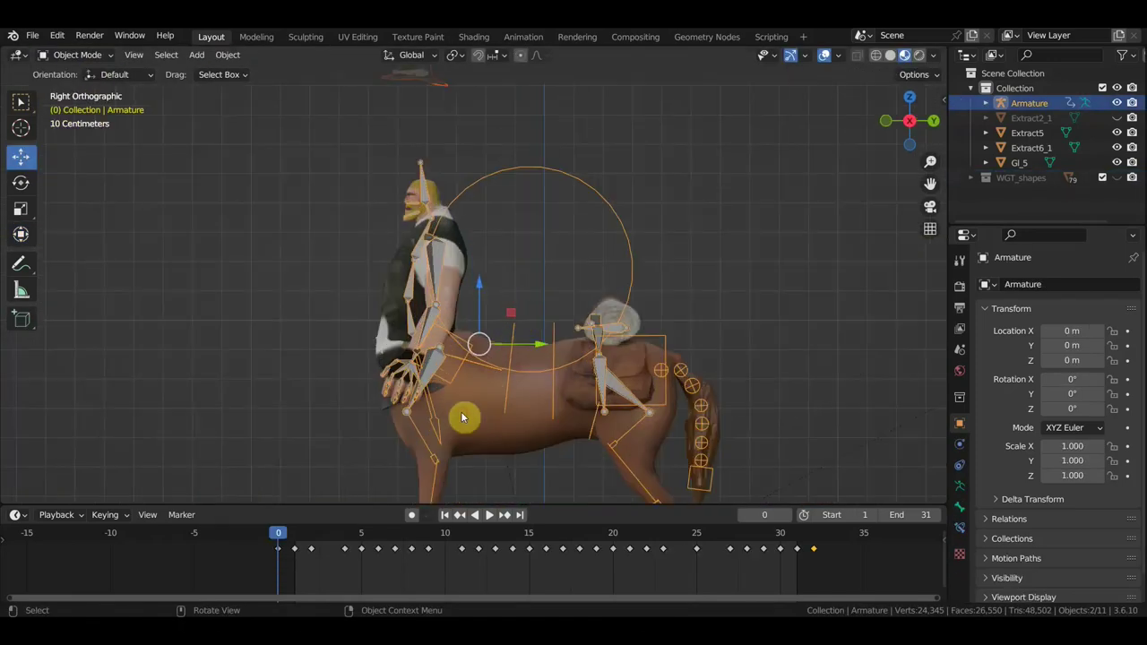
{"action": "key", "text": "ctrl+p"}
{"action": "left_click", "coordinate": [499, 356]}
{"action": "scroll", "coordinate": [499, 356], "scroll_direction": "down", "scroll_amount": 2}
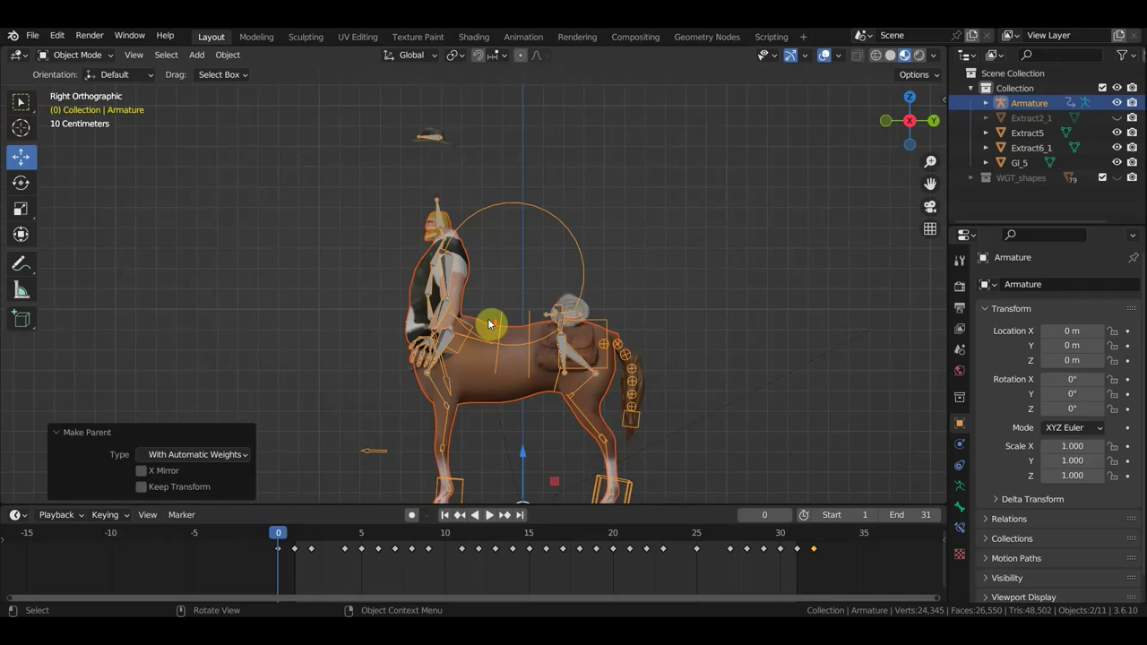
- Switch the armature into Edit Mode and zoom toward the arm bones
{"action": "mouse_move", "coordinate": [487, 326]}
{"action": "middle_mouse_down"}
{"action": "mouse_move", "coordinate": [699, 325]}
{"action": "mouse_move", "coordinate": [728, 307]}
{"action": "middle_mouse_up"}
{"action": "left_click", "coordinate": [77, 55]}
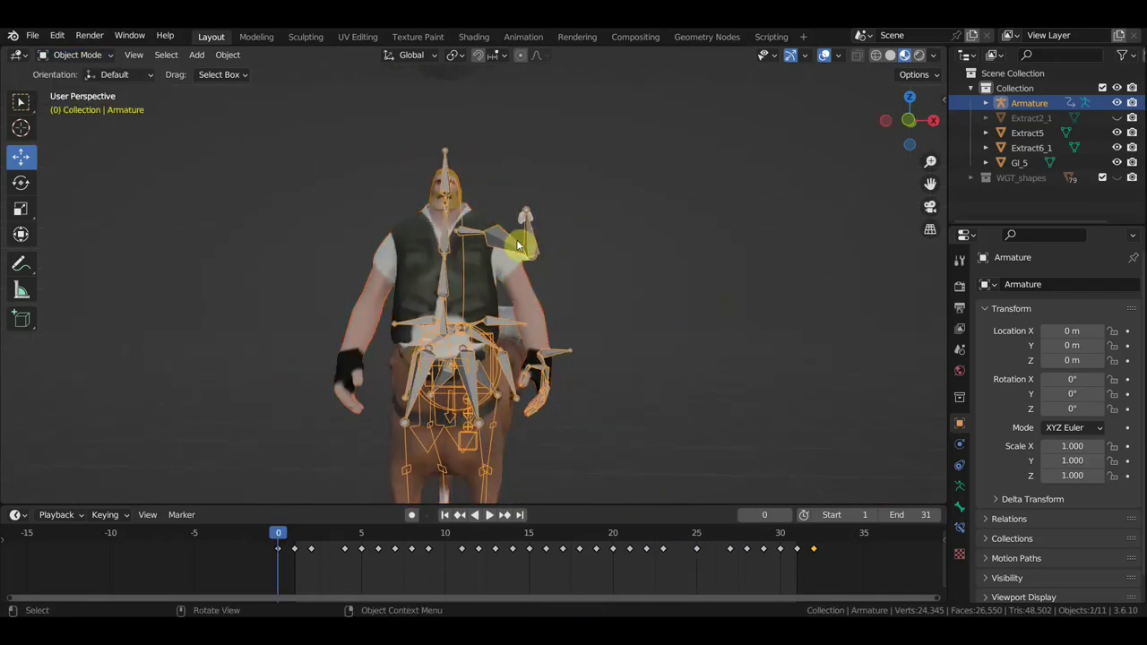
{"action": "key", "text": "Tab"}
{"action": "middle_click_drag", "start_coordinate": [517, 245], "coordinate": [487, 289]}
{"action": "scroll", "coordinate": [430, 364], "scroll_direction": "up", "scroll_amount": 2}
{"action": "mouse_move", "coordinate": [430, 364]}
{"action": "middle_mouse_down"}
{"action": "mouse_move", "coordinate": [555, 287]}
{"action": "mouse_move", "coordinate": [476, 144]}
{"action": "mouse_move", "coordinate": [410, 333]}
{"action": "middle_mouse_up"}
- Clear the arm bone's parent and reparent it to Bone.005 with Keep Offset
{"action": "left_click", "coordinate": [559, 285]}
{"action": "scroll", "coordinate": [410, 323], "scroll_direction": "up", "scroll_amount": 2}
{"action": "left_click", "coordinate": [410, 305]}
{"action": "key", "text": "alt+p"}
{"action": "left_click", "coordinate": [410, 299]}
- Switch the armature into Pose Mode and orbit the view in toward the arm
{"action": "scroll", "coordinate": [395, 340], "scroll_direction": "down", "scroll_amount": 2}
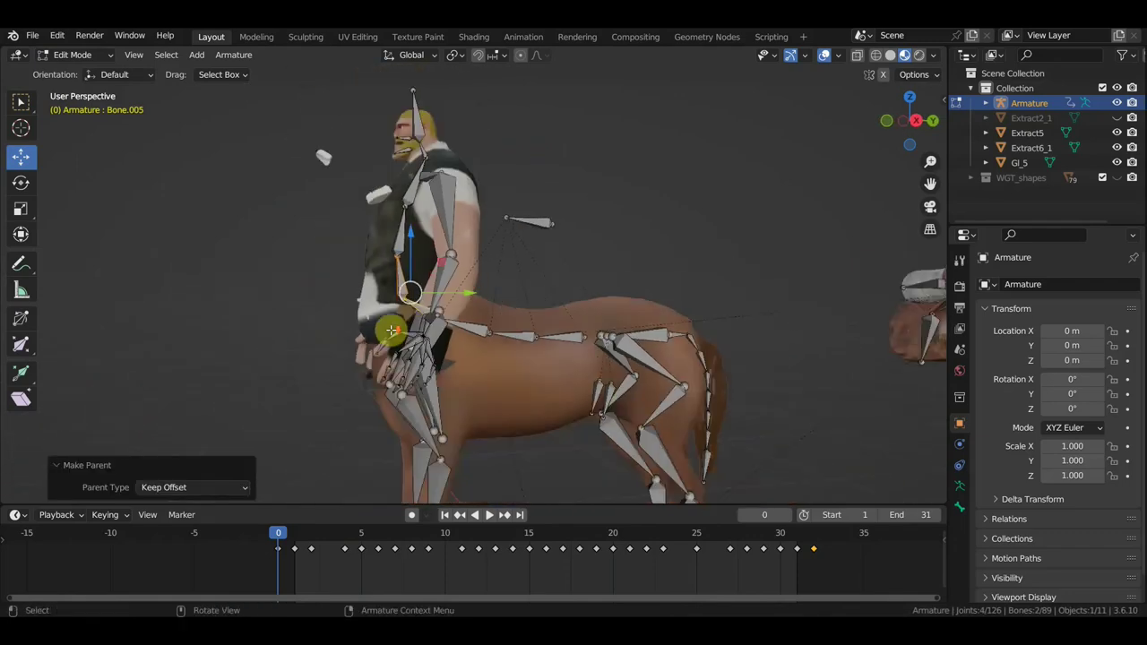
{"action": "scroll", "coordinate": [392, 331], "scroll_direction": "down", "scroll_amount": 3}
{"action": "left_click", "coordinate": [71, 55]}
{"action": "left_click", "coordinate": [89, 70]}
{"action": "middle_click_drag", "start_coordinate": [448, 269], "coordinate": [381, 420]}
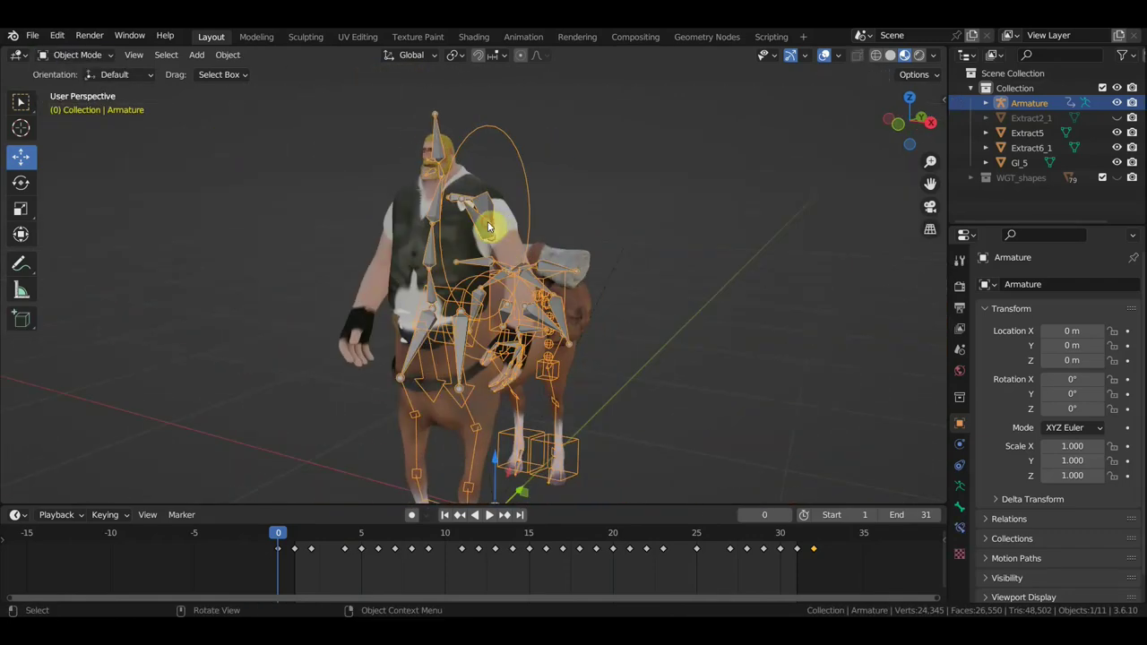
{"action": "key", "text": "ctrl+Tab"}
{"action": "scroll", "coordinate": [489, 227], "scroll_direction": "up", "scroll_amount": 3}
{"action": "mouse_move", "coordinate": [505, 243]}
{"action": "middle_mouse_down"}
{"action": "mouse_move", "coordinate": [359, 346]}
{"action": "mouse_move", "coordinate": [302, 221]}
{"action": "middle_mouse_up"}
{"action": "key", "text": "ctrl+p"}
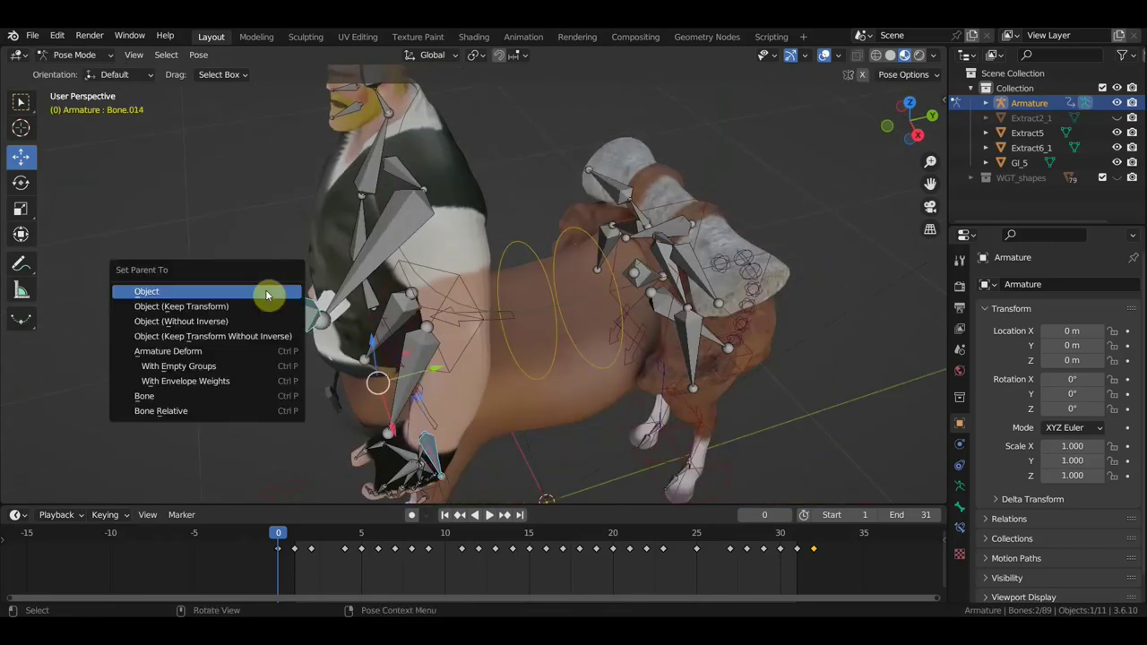
{"action": "key", "text": "shift+ctrl+c"}
- Add an IK constraint to the arm bone targeting Bone.023 and set its chain length
{"action": "left_click", "coordinate": [364, 225]}
{"action": "mouse_move", "coordinate": [541, 259]}
{"action": "middle_mouse_down"}
{"action": "mouse_move", "coordinate": [676, 359]}
{"action": "mouse_move", "coordinate": [628, 296]}
{"action": "middle_mouse_up"}
{"action": "left_click", "coordinate": [959, 527]}
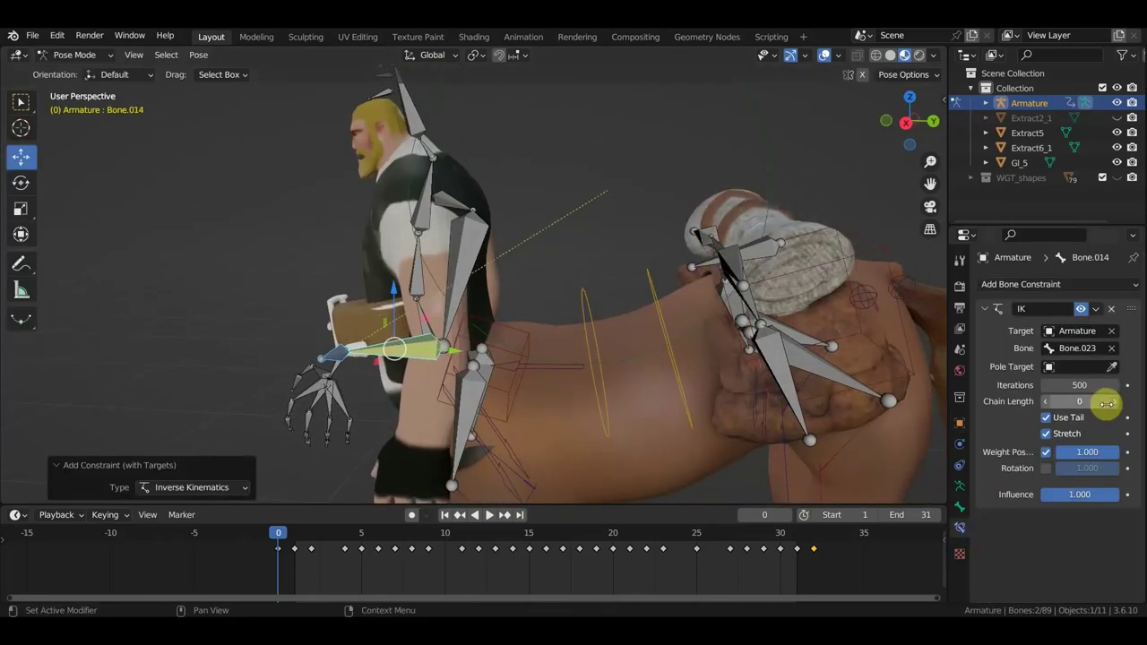
{"action": "left_click_drag", "start_coordinate": [1108, 404], "coordinate": [1121, 402]}
{"action": "middle_click_drag", "start_coordinate": [896, 314], "coordinate": [835, 256]}
{"action": "left_click", "coordinate": [610, 351]}
{"action": "key", "text": "g"}
{"action": "right_click", "coordinate": [670, 351]}
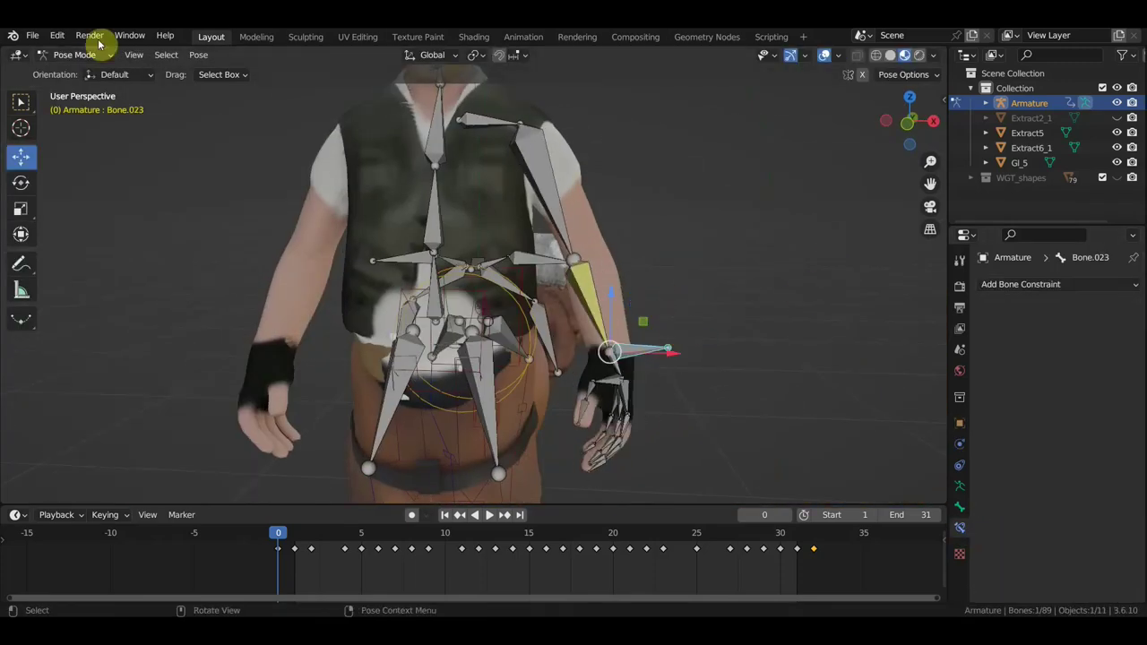
- In Edit Mode, duplicate the arm and hand bones and mirror them across X to the other side
{"action": "key", "text": "Tab"}
{"action": "key", "text": "KP_1"}
{"action": "middle_click_drag", "start_coordinate": [517, 148], "coordinate": [669, 285]}
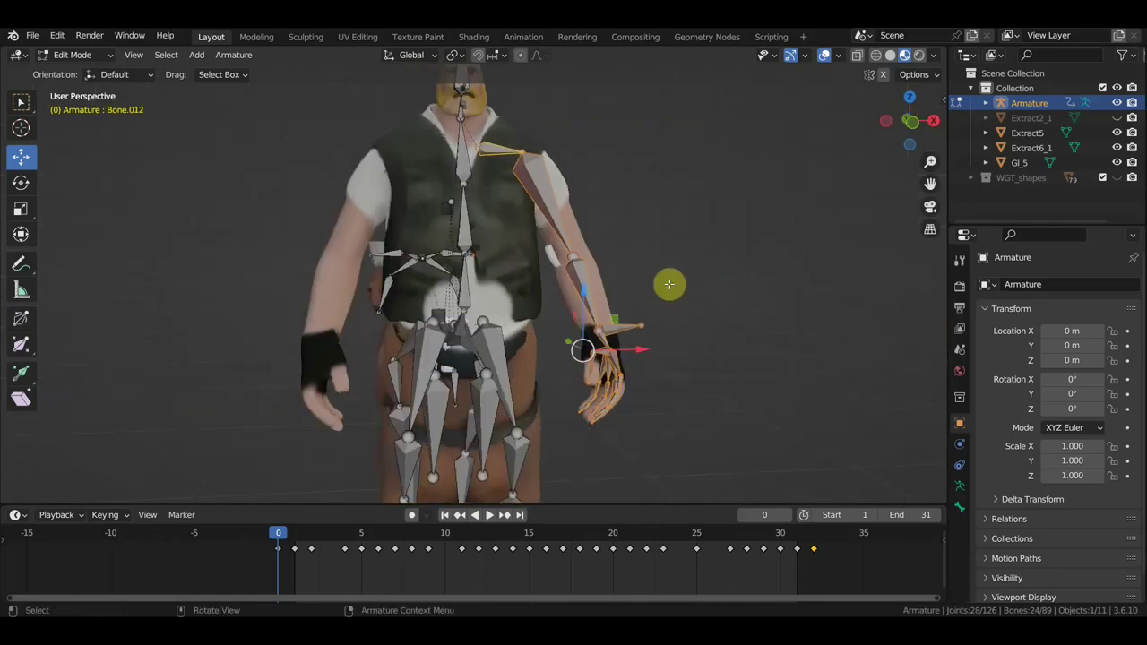
{"action": "key", "text": "KP_1"}
{"action": "key", "text": "shift+d"}
{"action": "key", "text": "Escape"}
{"action": "right_click", "coordinate": [743, 410]}
{"action": "left_click", "coordinate": [794, 425]}
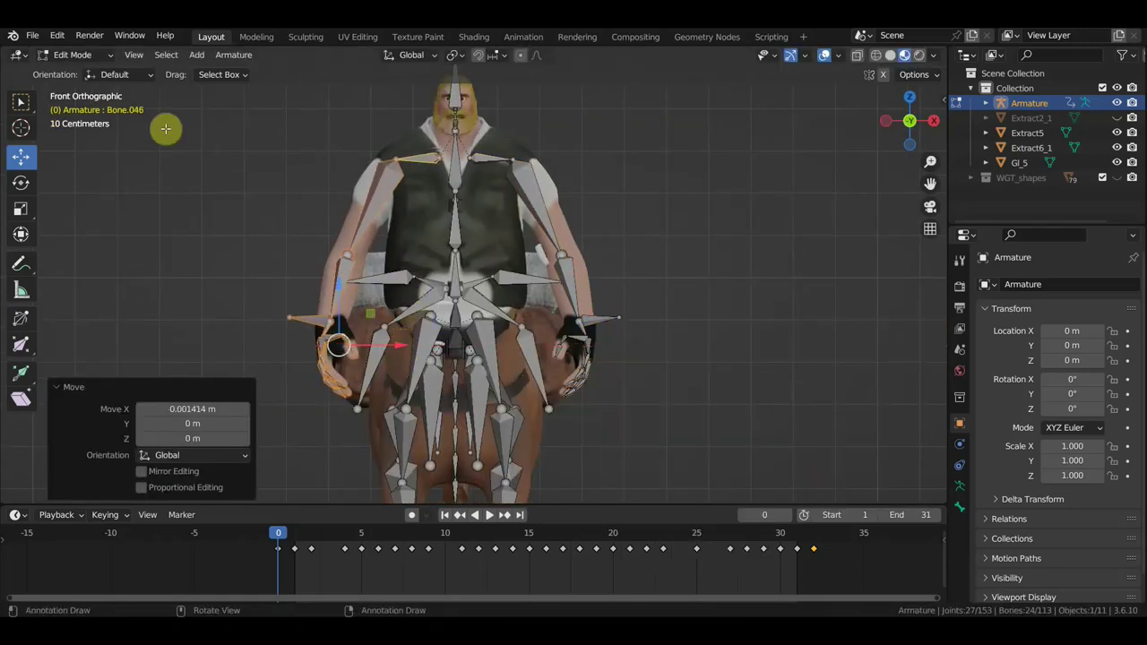
- Parent the centaur mesh to the armature with envelope weights and play the animation to test it
{"action": "key", "text": "Tab"}
{"action": "left_click", "coordinate": [627, 333]}
{"action": "key", "text": "ctrl+p"}
{"action": "left_click", "coordinate": [571, 410]}
{"action": "key", "text": "space"}
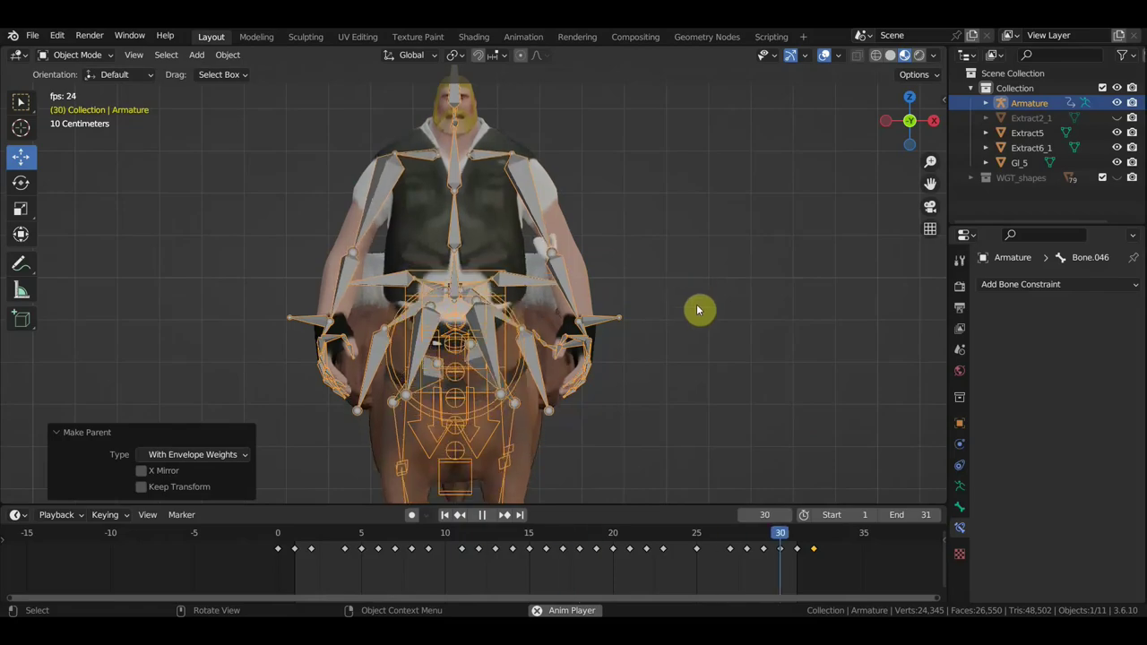
{"action": "mouse_move", "coordinate": [698, 311]}
{"action": "middle_mouse_down"}
{"action": "mouse_move", "coordinate": [574, 333]}
{"action": "mouse_move", "coordinate": [807, 308]}
{"action": "mouse_move", "coordinate": [690, 292]}
{"action": "mouse_move", "coordinate": [473, 132]}
{"action": "middle_mouse_up"}
{"action": "key", "text": "space"}
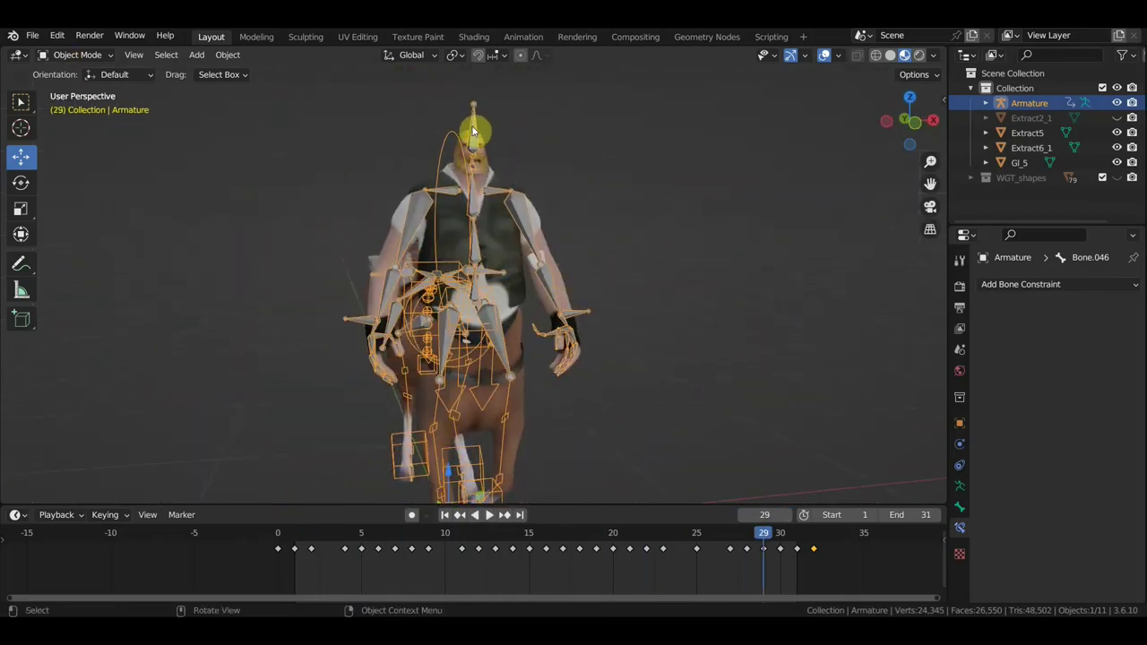
{"action": "left_click_drag", "start_coordinate": [353, 323], "coordinate": [359, 307]}
{"action": "key", "text": "KP_3"}
- Reposition a bone of the rig in Edit Mode
{"action": "left_click", "coordinate": [74, 55]}
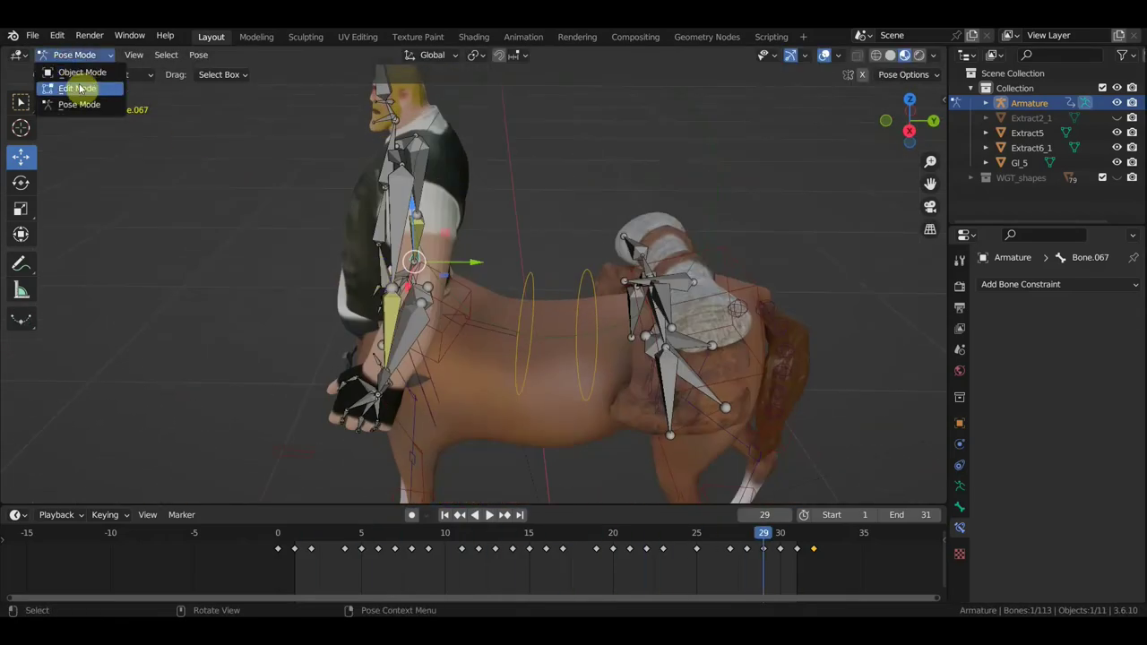
{"action": "left_click", "coordinate": [77, 84]}
{"action": "left_click_drag", "start_coordinate": [427, 260], "coordinate": [427, 257]}
{"action": "left_click", "coordinate": [431, 257]}
{"action": "mouse_move", "coordinate": [430, 257]}
{"action": "middle_mouse_down"}
{"action": "mouse_move", "coordinate": [530, 256]}
{"action": "mouse_move", "coordinate": [633, 274]}
{"action": "mouse_move", "coordinate": [558, 319]}
{"action": "middle_mouse_up"}
{"action": "key", "text": "Tab"}
- Clear the body's parent keeping transformation, then rebind it to the armature with automatic weights
{"action": "left_click", "coordinate": [418, 288]}
{"action": "key", "text": "alt+p"}
{"action": "left_click", "coordinate": [448, 402]}
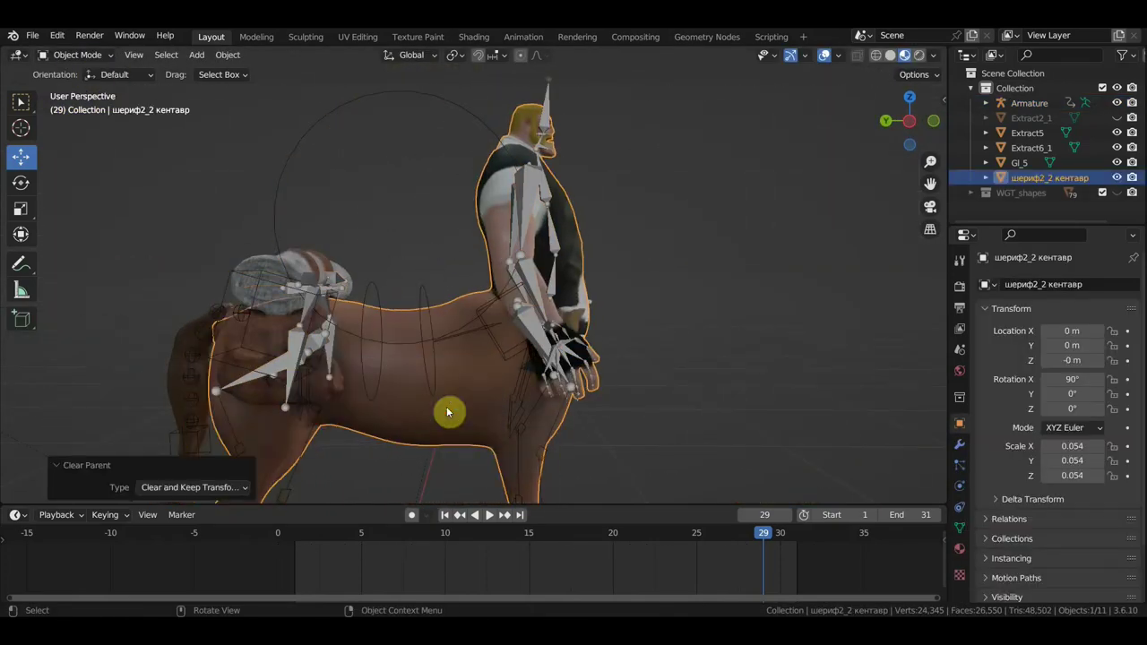
{"action": "left_click", "coordinate": [379, 292], "text": "shift"}
{"action": "key", "text": "ctrl+p"}
{"action": "left_click", "coordinate": [353, 294]}
- Parent to head bone Bone.047 keeping offset, then play the animation to test the binding
{"action": "left_click", "coordinate": [75, 54]}
{"action": "left_click", "coordinate": [77, 84]}
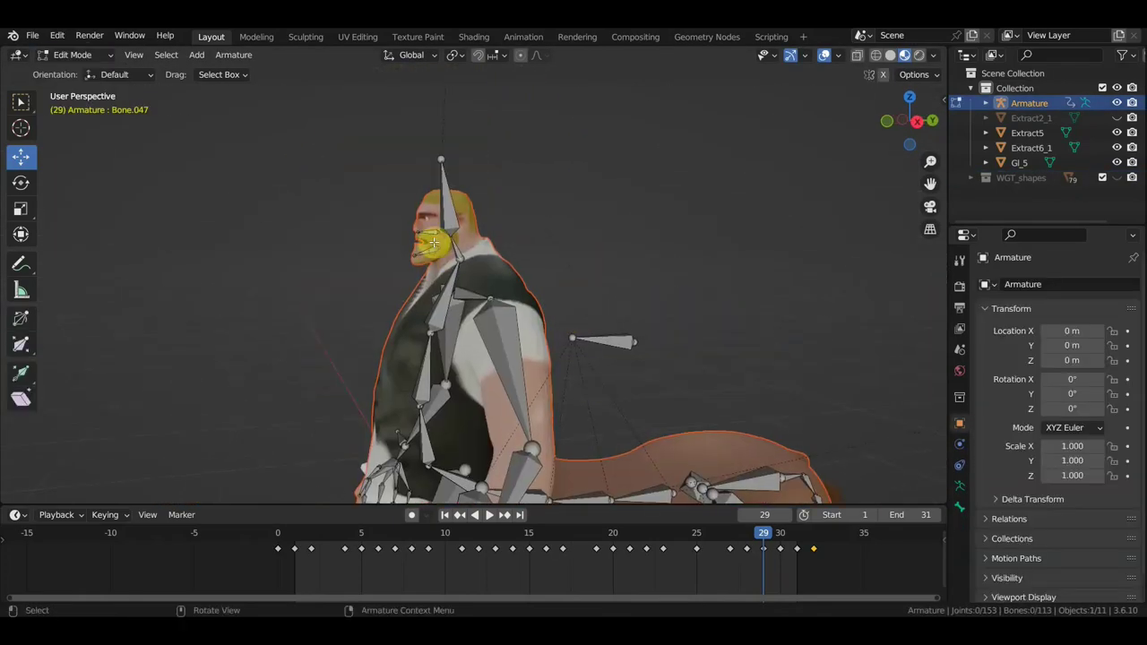
{"action": "left_click", "coordinate": [450, 221]}
{"action": "key", "text": "Tab"}
{"action": "scroll", "coordinate": [525, 310], "scroll_direction": "down", "scroll_amount": 5}
{"action": "key", "text": "space"}
{"action": "key", "text": "KP_1"}
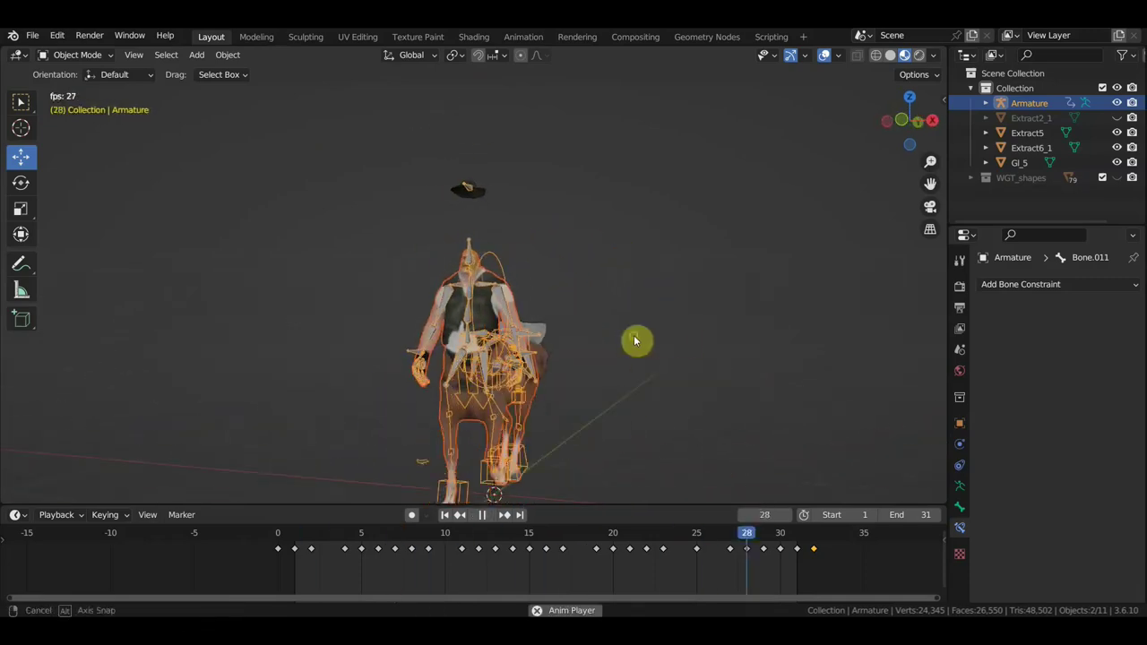
{"action": "key", "text": "Escape"}
{"action": "middle_click_drag", "start_coordinate": [295, 371], "coordinate": [441, 332]}
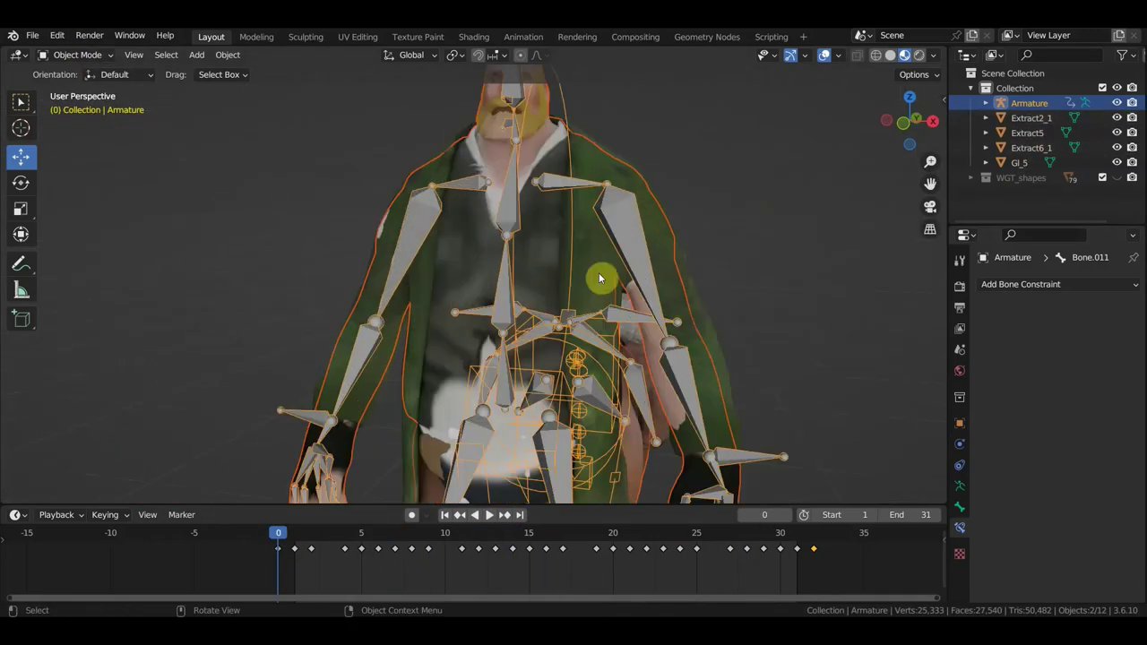
- Bind the green coat to the armature and apply a weight transfer from the centaur body
{"action": "key", "text": "ctrl+p"}
{"action": "left_click", "coordinate": [631, 229]}
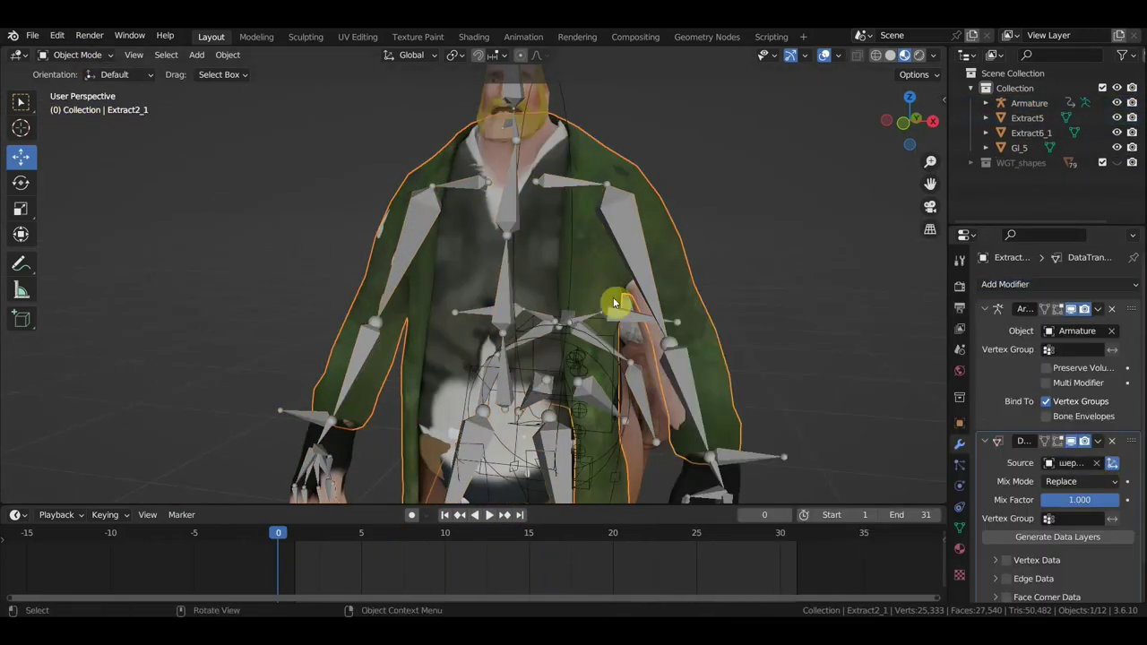
{"action": "left_click", "coordinate": [1098, 400]}
{"action": "left_click", "coordinate": [1040, 417]}
{"action": "key", "text": "space"}
{"action": "middle_click_drag", "start_coordinate": [627, 266], "coordinate": [704, 271]}
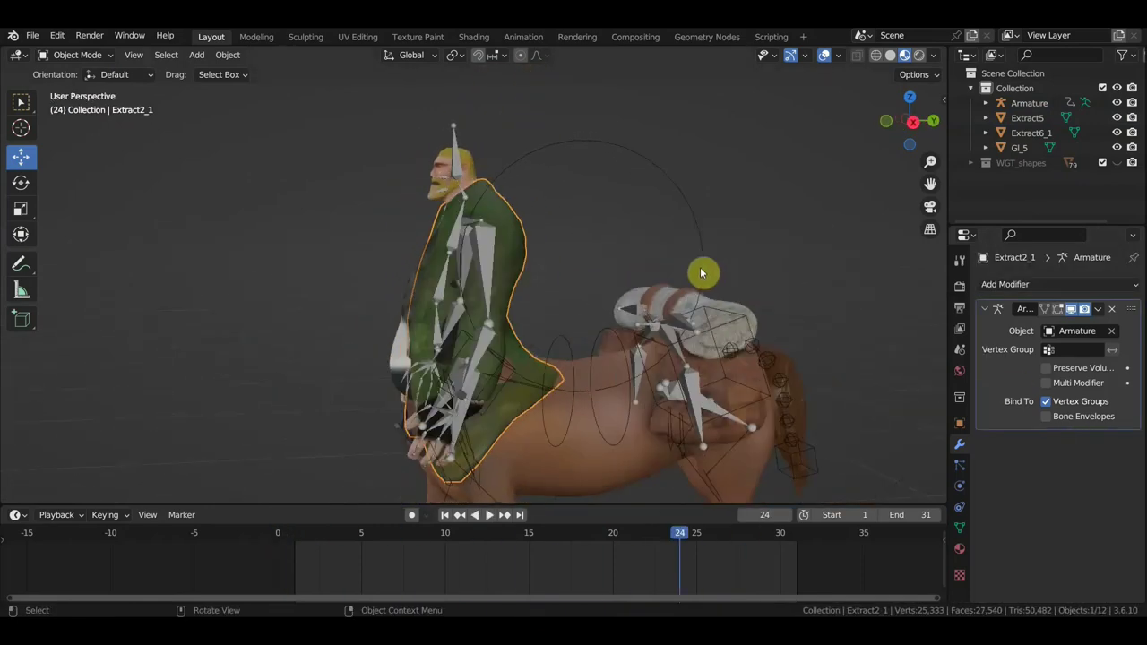
- Put the armature in Pose Mode, select the hat bone and start lowering it toward the head
{"action": "left_click", "coordinate": [705, 269]}
{"action": "left_click", "coordinate": [78, 55]}
{"action": "left_click", "coordinate": [79, 104]}
{"action": "key", "text": "KP_3"}
{"action": "left_click", "coordinate": [471, 141]}
{"action": "left_click_drag", "start_coordinate": [471, 141], "coordinate": [467, 133]}
{"action": "scroll", "coordinate": [466, 133], "scroll_direction": "up", "scroll_amount": 5}
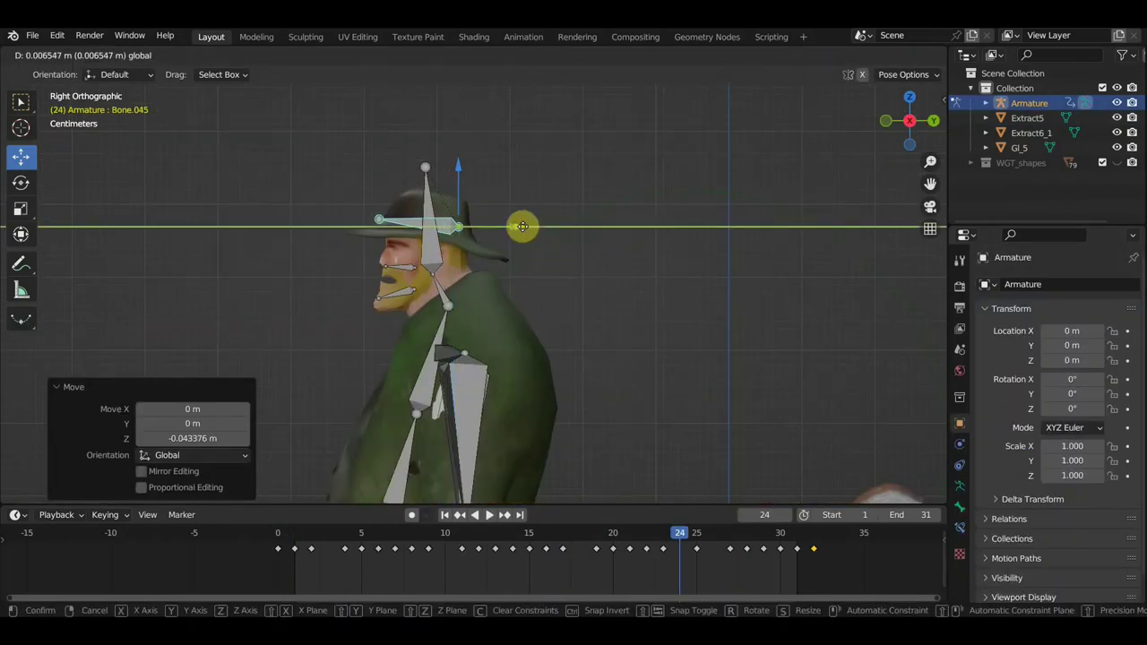
- Lower the hat bone onto the head and keyframe the pose
{"action": "left_click", "coordinate": [522, 226]}
{"action": "key", "text": "shift+Left"}
{"action": "middle_click_drag", "start_coordinate": [523, 227], "coordinate": [485, 207]}
{"action": "key", "text": "KP_3"}
{"action": "scroll", "coordinate": [465, 186], "scroll_direction": "down", "scroll_amount": 4}
{"action": "left_click_drag", "start_coordinate": [462, 131], "coordinate": [466, 226]}
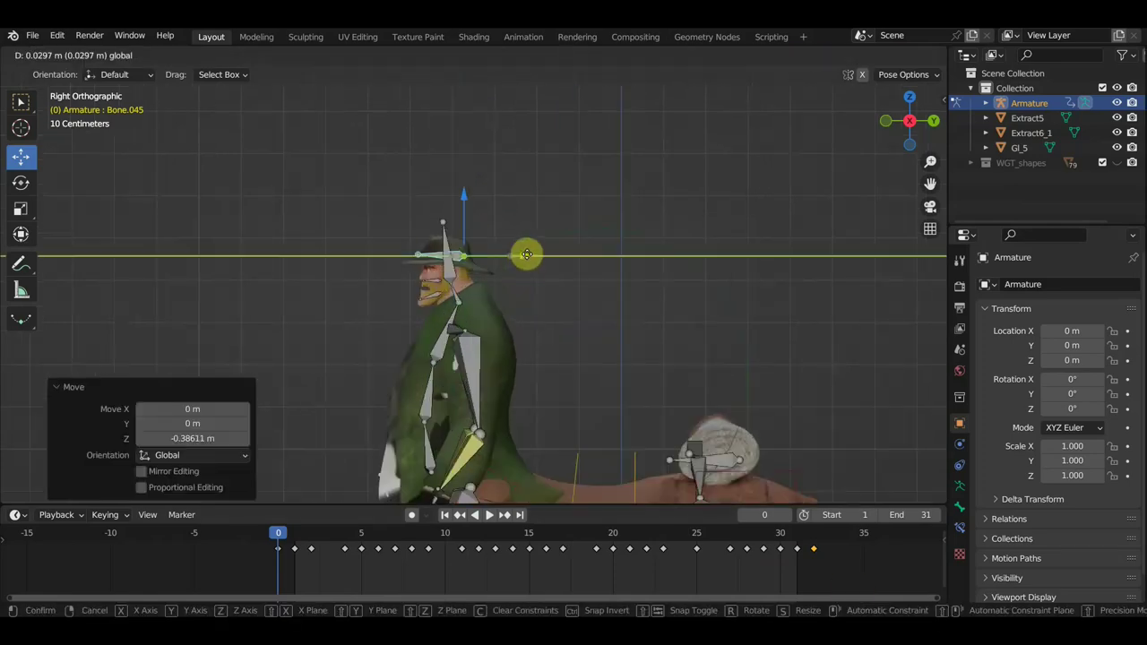
{"action": "key", "text": "i"}
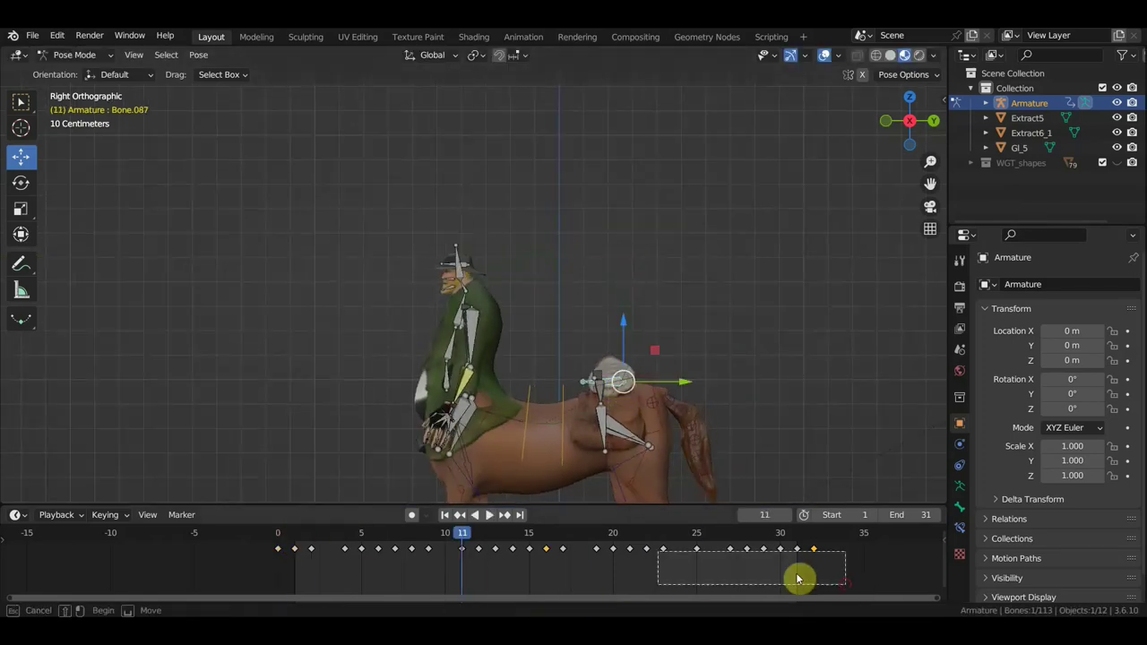
- Select the later keyframes on the timeline, adjust them, and jump back to frame 0
{"action": "left_click_drag", "start_coordinate": [689, 389], "coordinate": [563, 331]}
{"action": "middle_click_drag", "start_coordinate": [625, 387], "coordinate": [705, 363]}
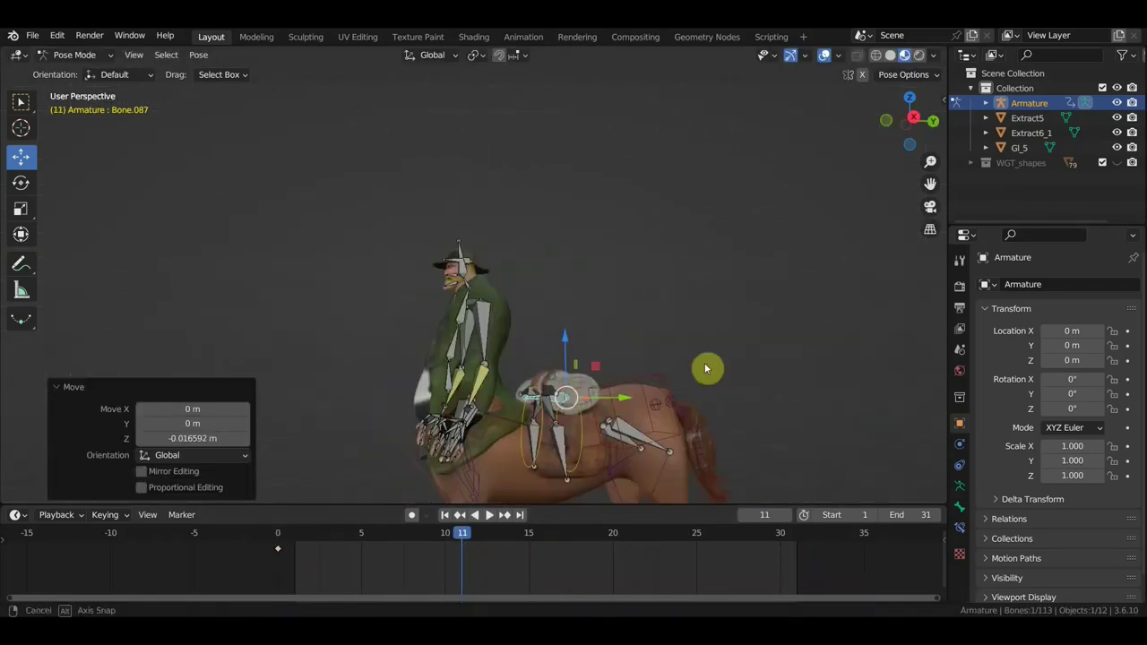
{"action": "key", "text": "KP_3"}
{"action": "left_click", "coordinate": [277, 536]}
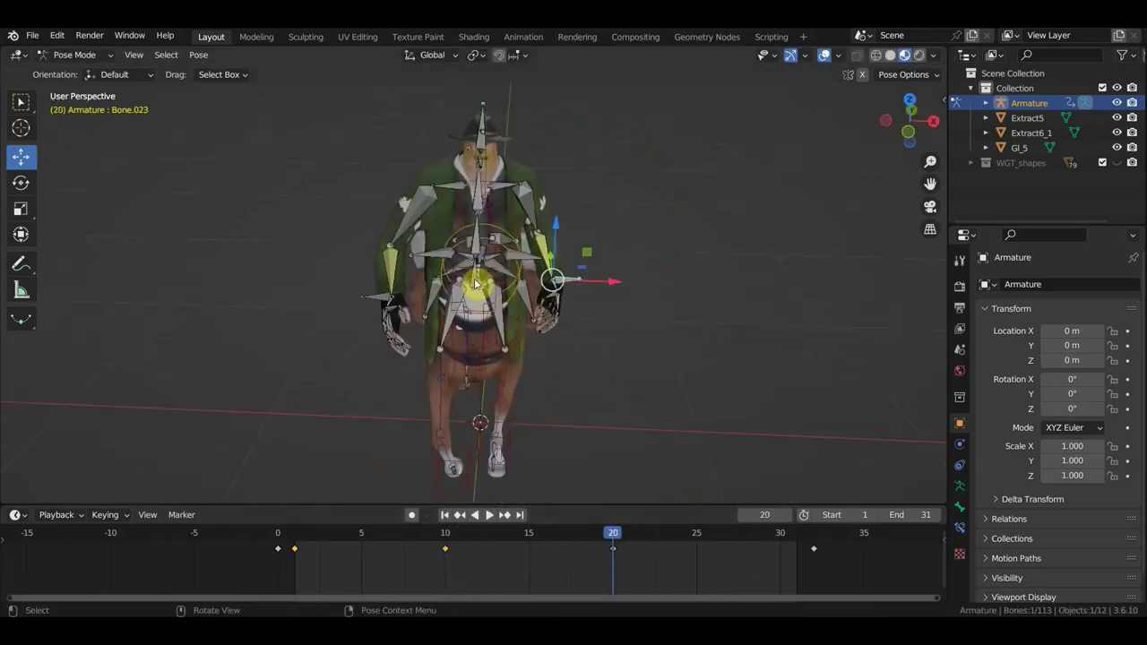
- Keyframe the walk pose at frame 20 and play the animation from frame 29
{"action": "key", "text": "i"}
{"action": "left_click_drag", "start_coordinate": [450, 538], "coordinate": [803, 536]}
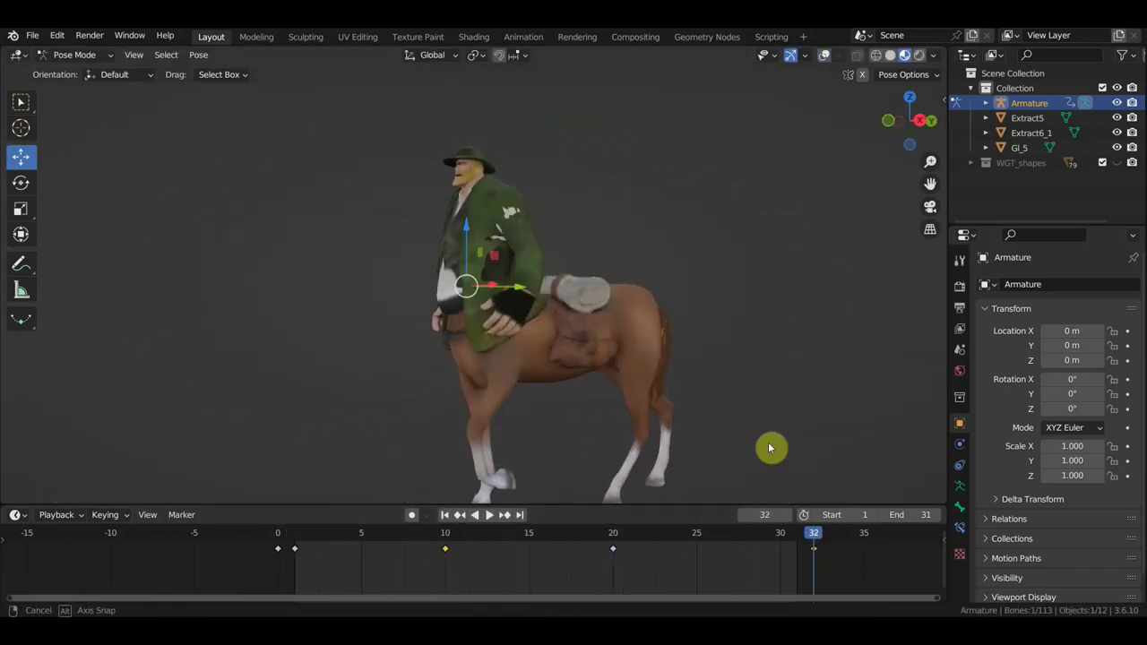
{"action": "middle_click_drag", "start_coordinate": [769, 442], "coordinate": [511, 443]}
{"action": "key", "text": "space"}
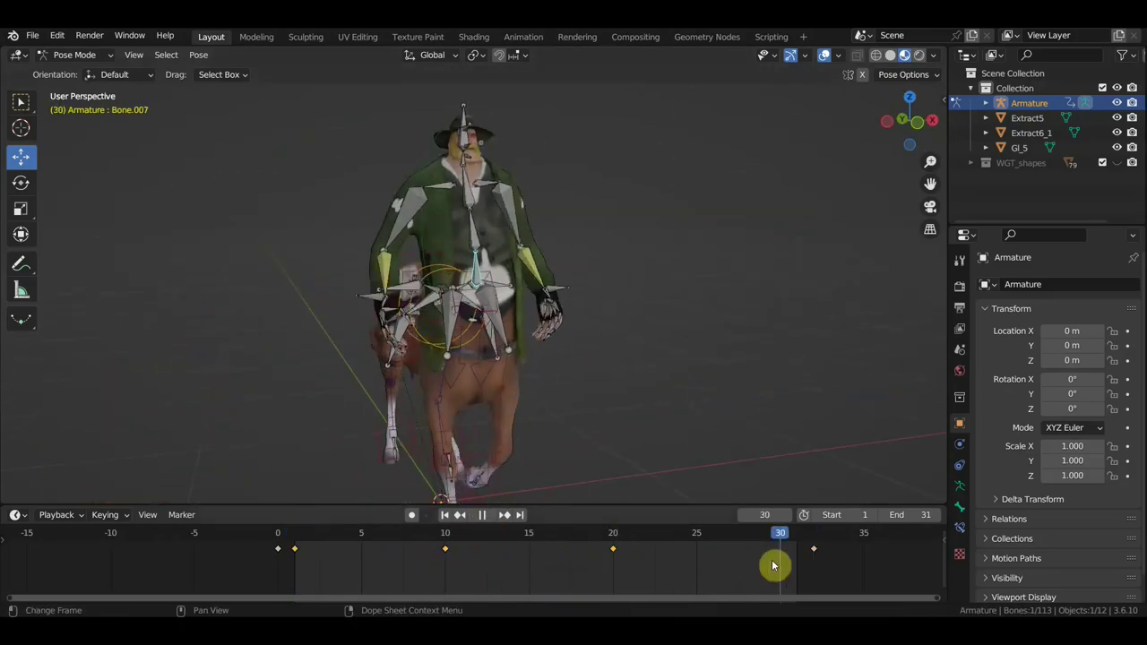
{"action": "key", "text": "Up"}
- Return to frame 1 and replay the walk cycle to check the loop
{"action": "middle_click_drag", "start_coordinate": [683, 436], "coordinate": [698, 313]}
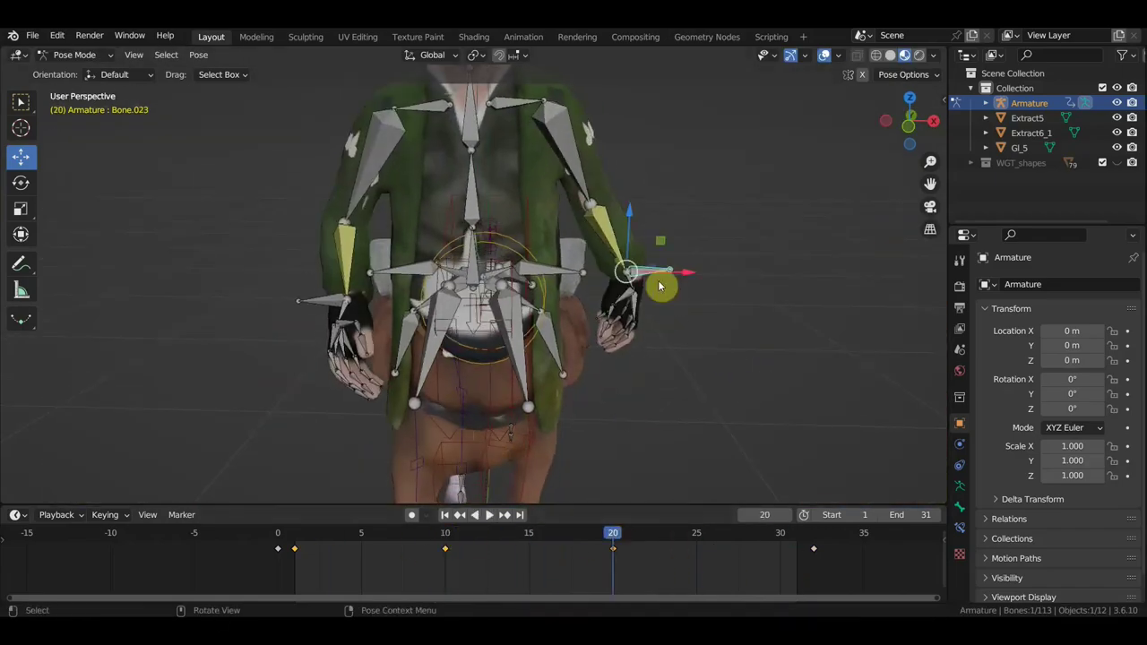
{"action": "left_click", "coordinate": [296, 536]}
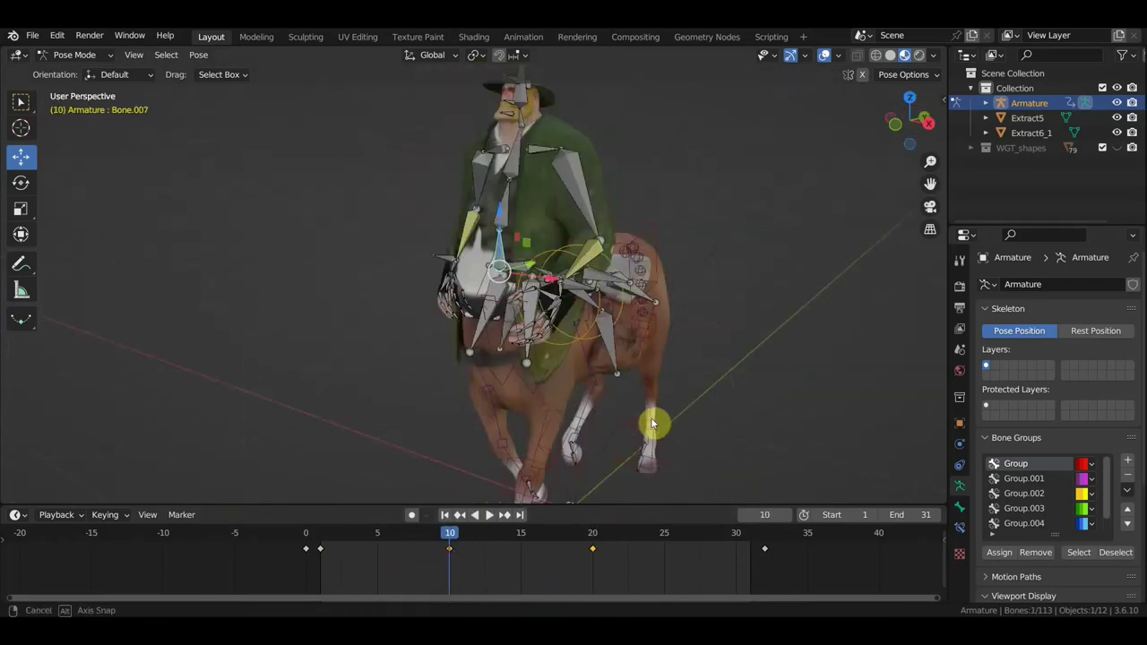
{"action": "left_click", "coordinate": [485, 549]}
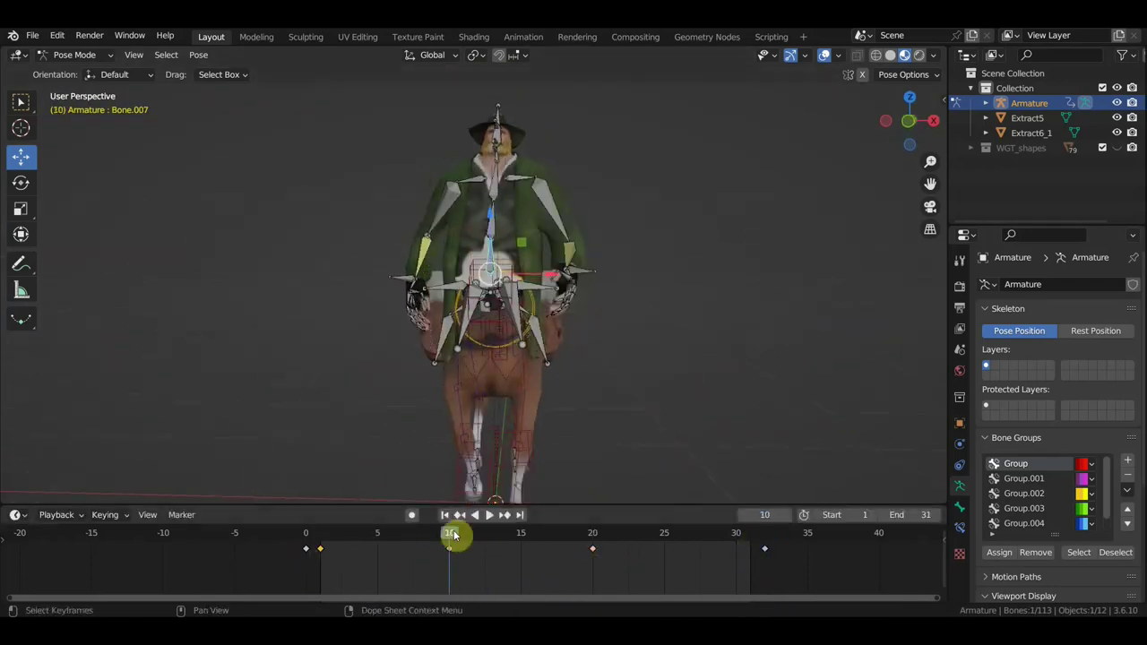
{"action": "key", "text": "space"}
{"action": "middle_click_drag", "start_coordinate": [609, 475], "coordinate": [666, 439]}
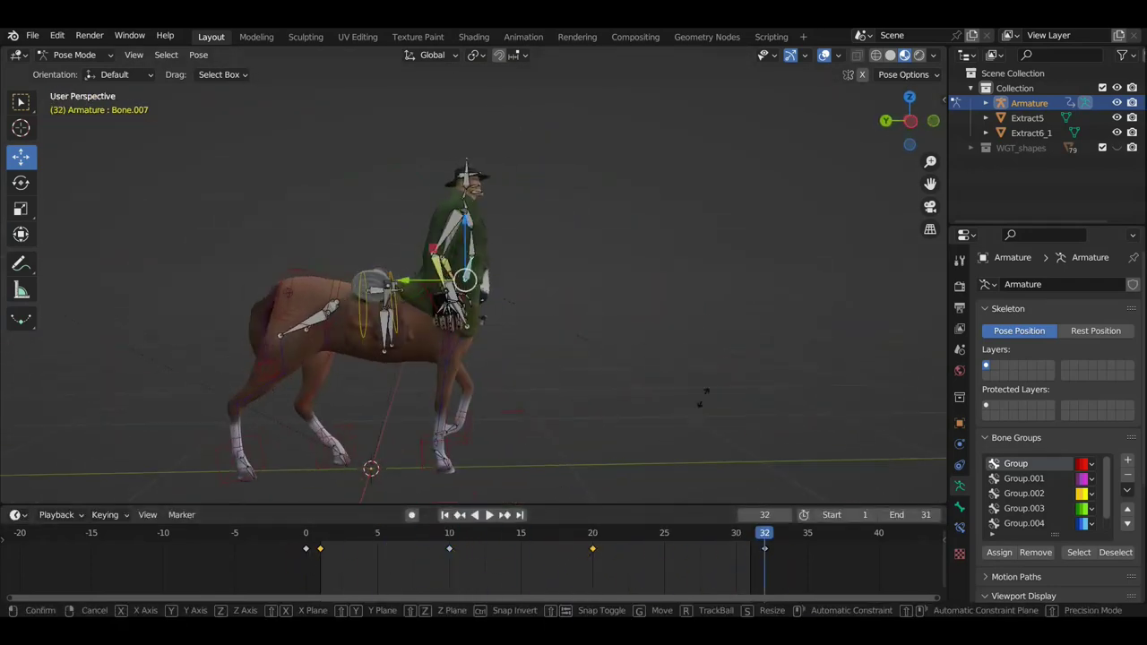